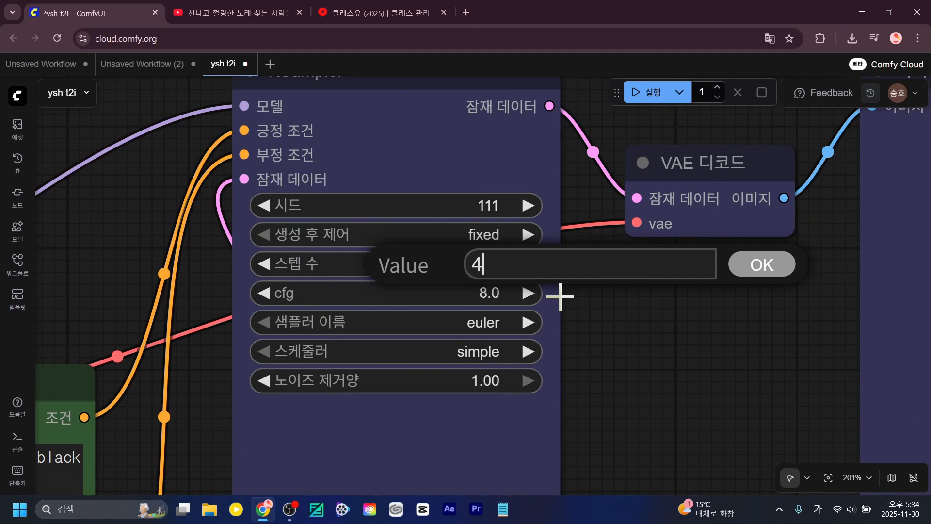
Set the KSampler step count (스텝 수) to 4 and run the workflow to generate the flower image.
left_click(748, 273)
scroll(686, 306, "down", 10)
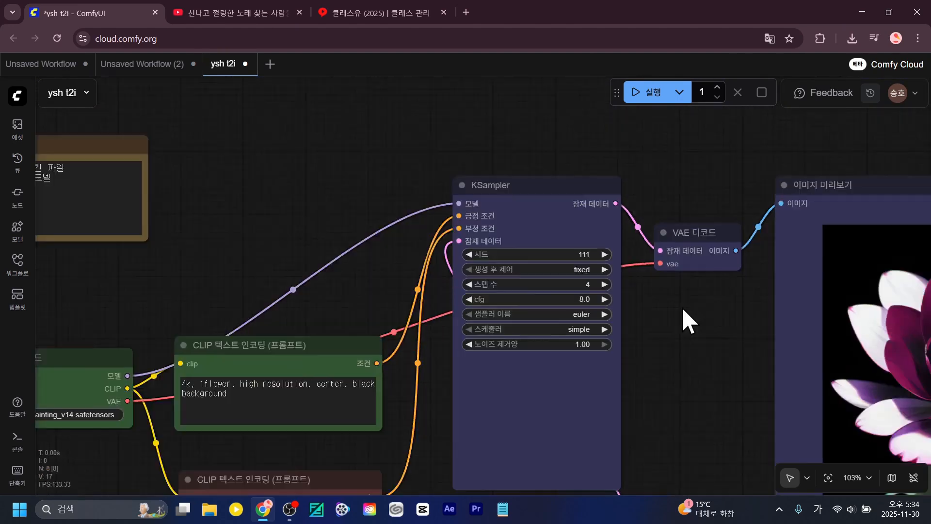
left_click_drag(684, 364, 477, 310)
scroll(477, 311, "up", 4)
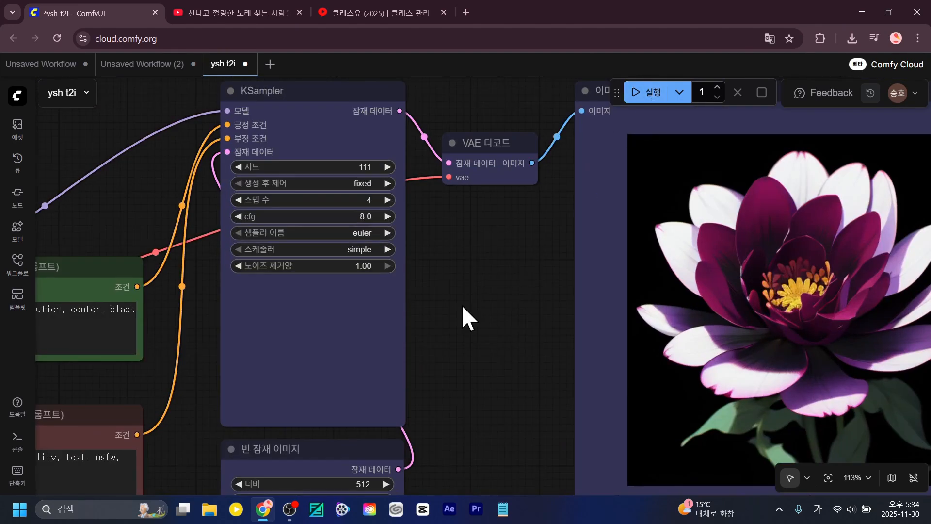
scroll(462, 307, "down", 1)
left_click_drag(473, 308, 554, 401)
scroll(384, 324, "up", 2)
scroll(461, 304, "up", 5)
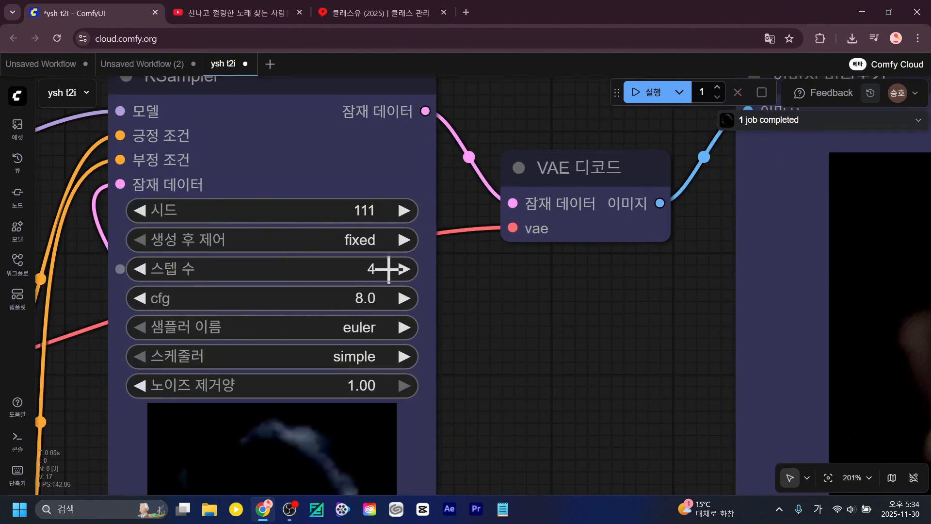
Set the KSampler step count (스텝 수) to 8.
left_click_drag(614, 349, 111, 256)
scroll(114, 261, "down", 7)
left_click_drag(78, 327, 507, 348)
scroll(499, 342, "up", 5)
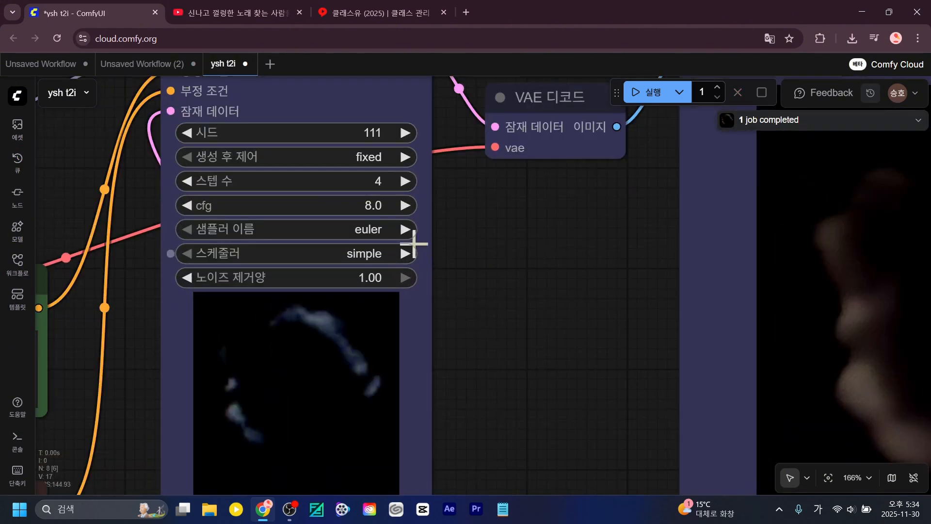
left_click(384, 183)
type("8")
key("Return")
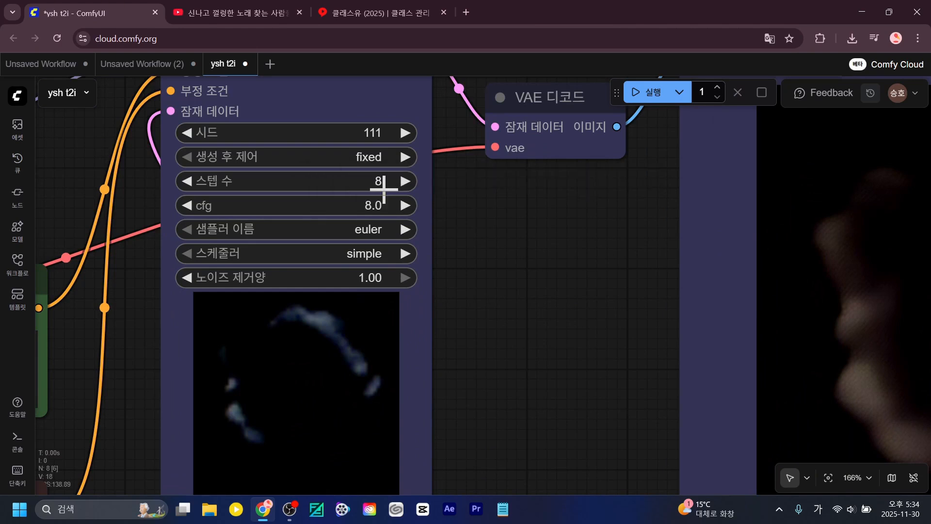
Run the workflow with 8 sampling steps and inspect the generated flower in the image preview node.
left_click(642, 92)
scroll(536, 347, "down", 5)
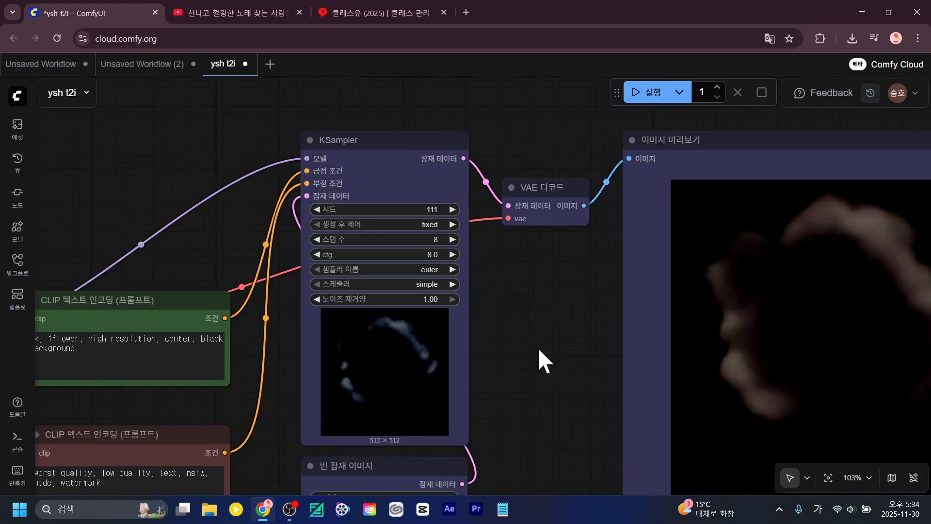
left_click_drag(537, 347, 415, 347)
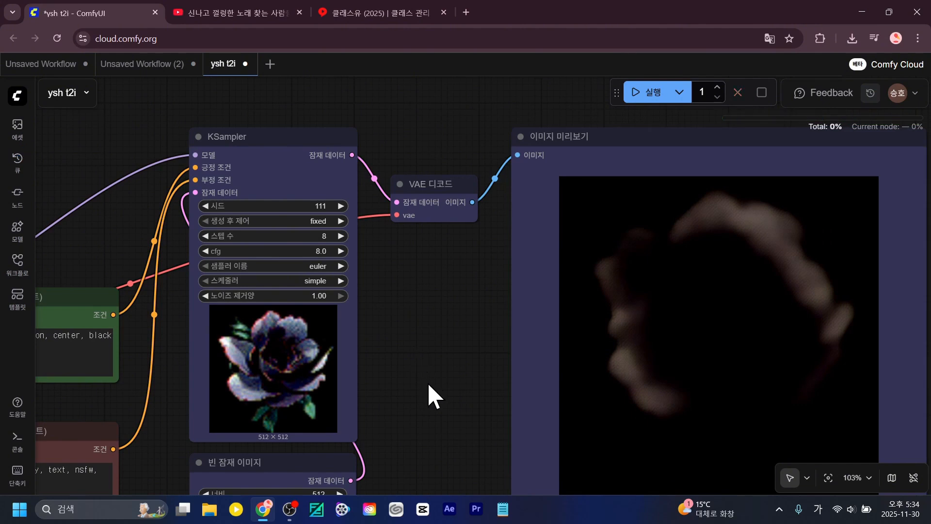
left_click_drag(428, 385, 277, 316)
scroll(388, 285, "up", 2)
left_click_drag(389, 284, 256, 280)
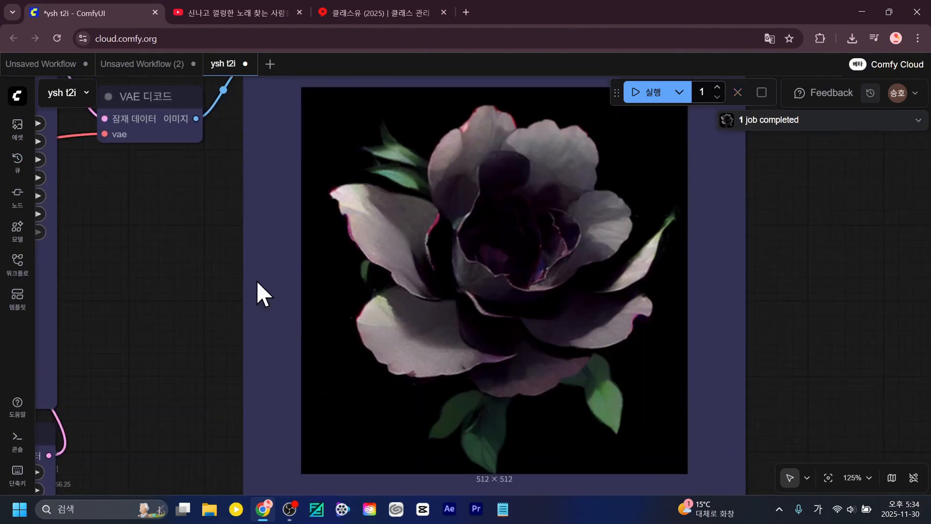
Set the KSampler step count (스텝 수) to 16.
left_click_drag(238, 332, 629, 418)
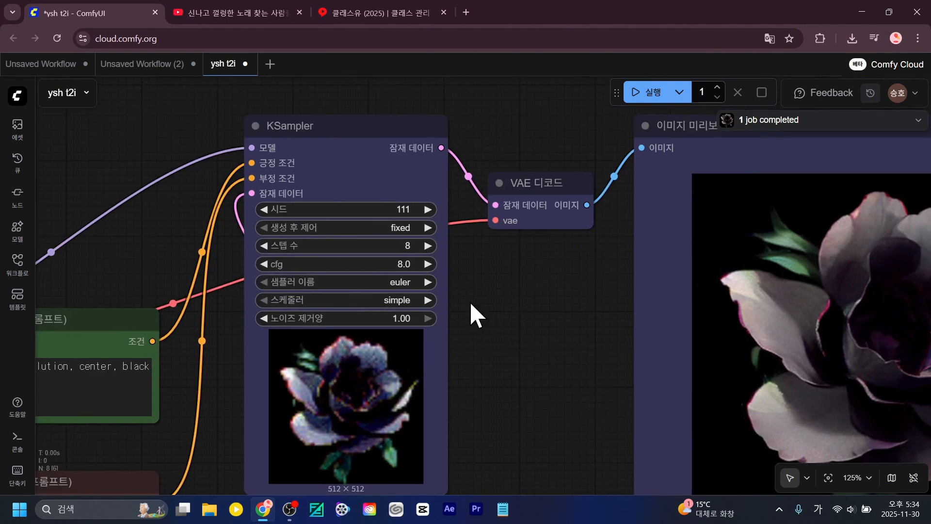
scroll(469, 301, "up", 4)
left_click(370, 214)
left_click_drag(562, 272, 572, 349)
left_click(368, 232)
key("BackSpace")
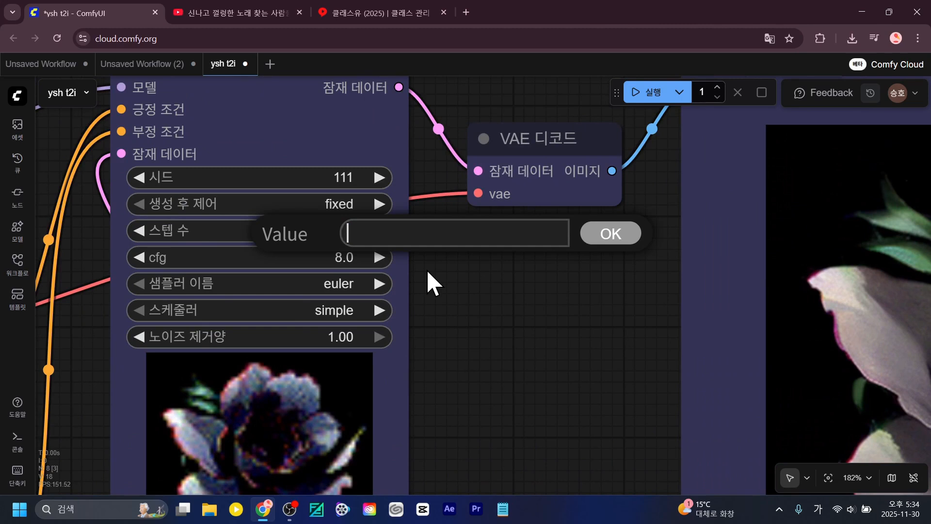
type("16")
key("Return")
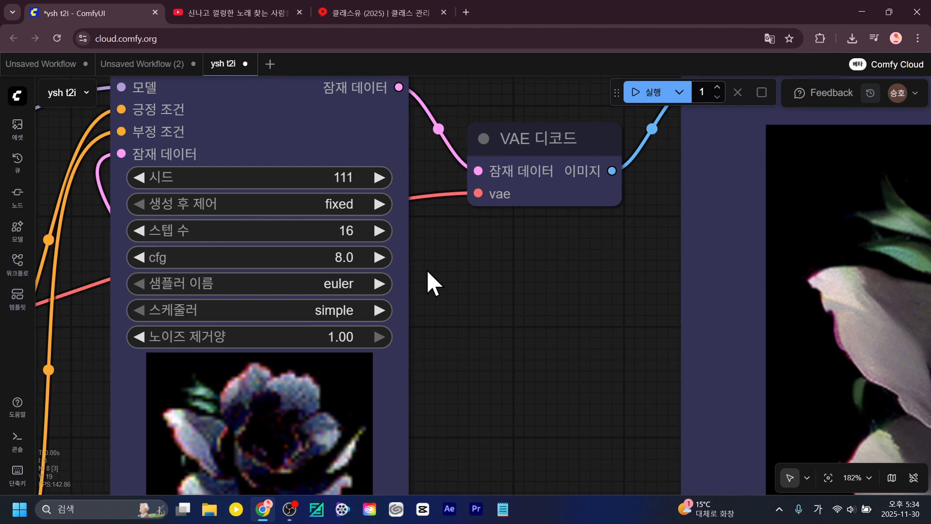
Run the workflow with 16 sampling steps and view the sampler beside the image preview node.
left_click(637, 97)
scroll(549, 400, "down", 4)
left_click_drag(649, 400, 433, 340)
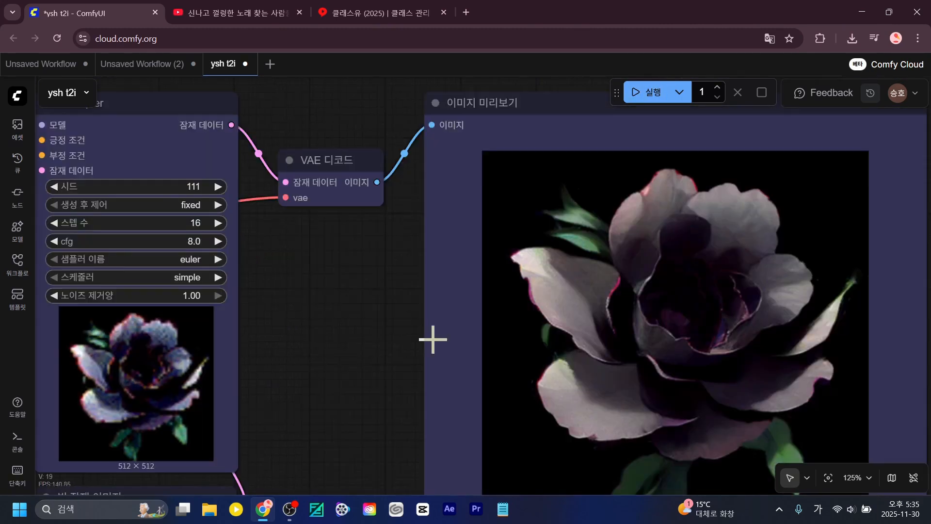
scroll(433, 339, "down", 3)
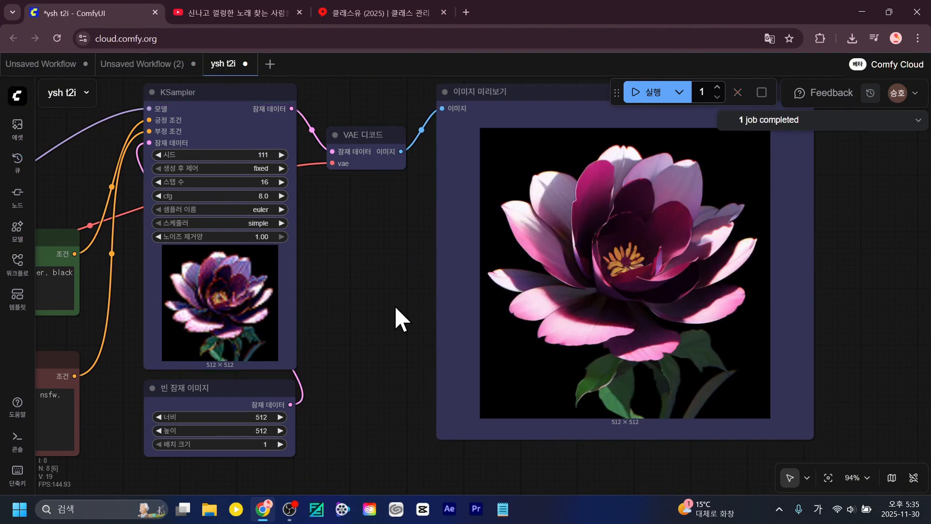
Set the KSampler step count (스텝 수) to 20, keeping seed 111 fixed.
scroll(343, 241, "up", 5)
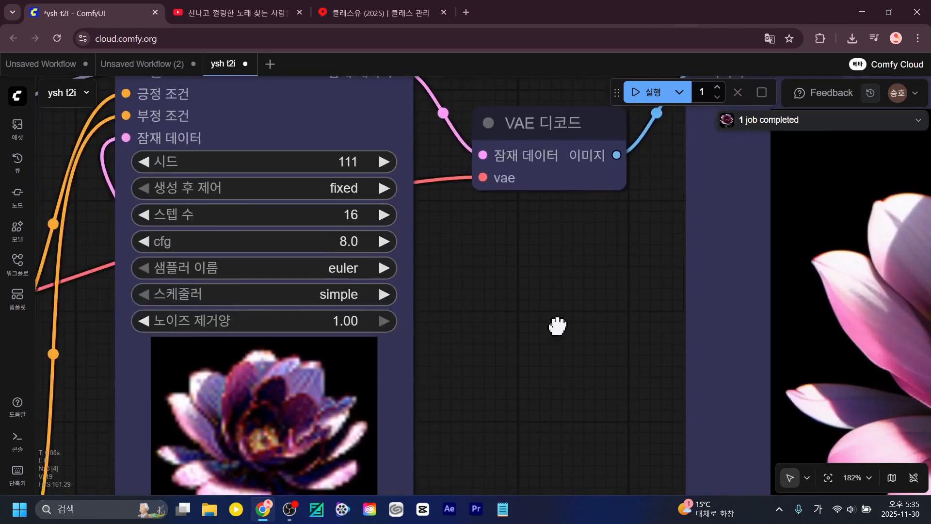
left_click_drag(557, 326, 631, 349)
left_click(434, 238)
type("20")
key("Return")
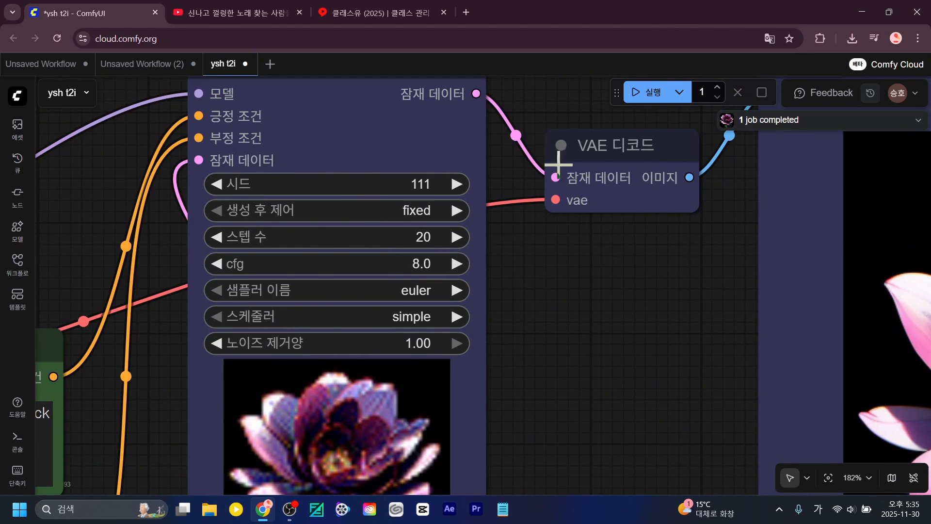
Run the workflow with 20 sampling steps to generate the flower in the image preview node.
scroll(619, 418, "down", 4)
key("ctrl+Return")
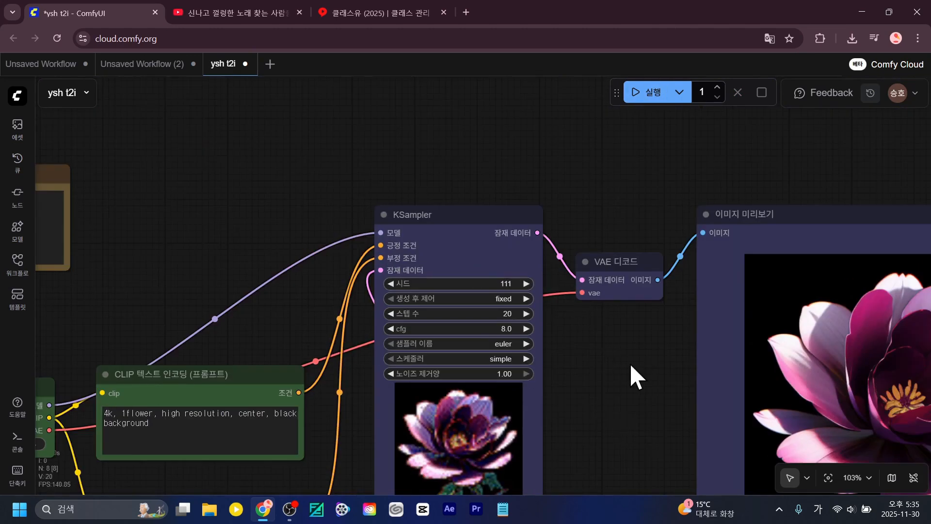
left_click_drag(634, 374, 250, 225)
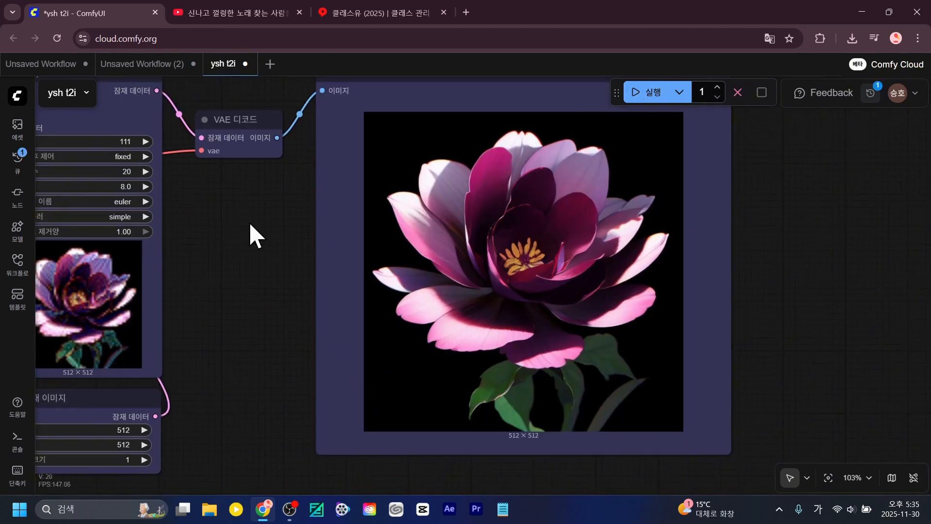
left_click(289, 510)
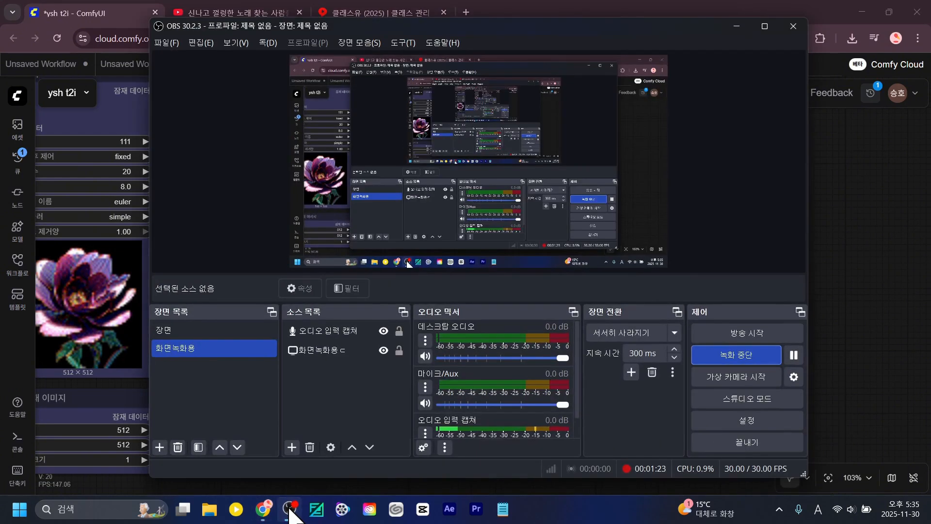
left_click(290, 508)
Set the KSampler step count (스텝 수) to 28.
left_click_drag(276, 321, 418, 309)
scroll(343, 343, "down", 2)
scroll(451, 275, "up", 5)
left_click_drag(464, 265, 559, 339)
scroll(188, 303, "up", 3)
scroll(580, 349, "down", 2)
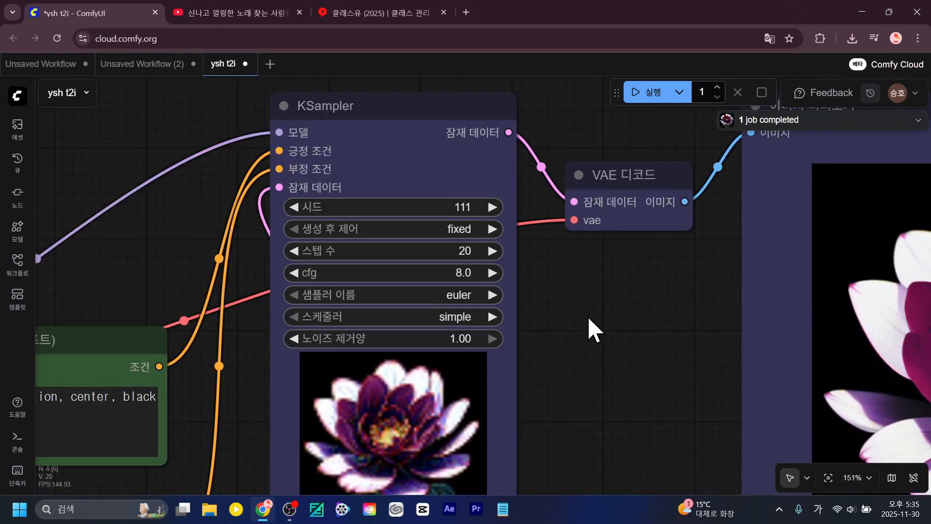
scroll(590, 323, "up", 5)
left_click_drag(328, 219, 332, 240)
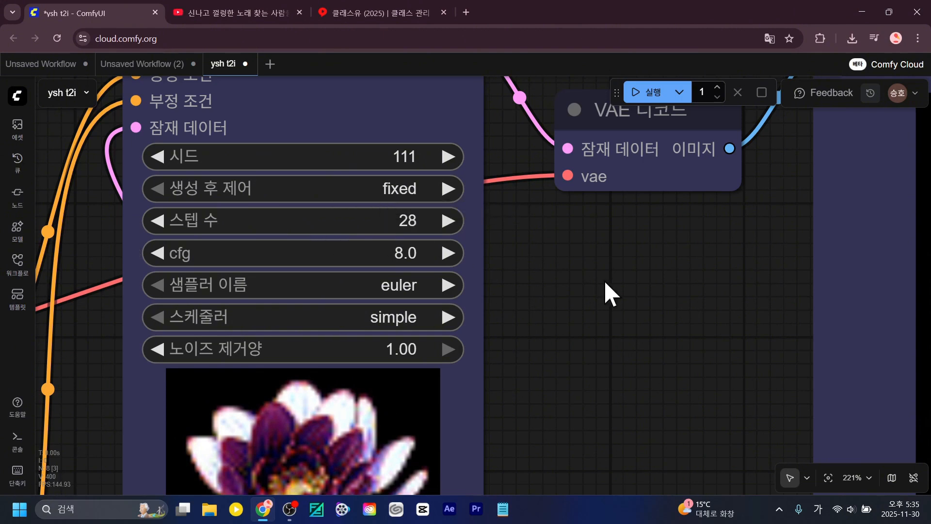
Run the workflow with 28 sampling steps and inspect the petal and stamen detail of the generated flower.
scroll(659, 377, "down", 4)
left_click_drag(659, 377, 358, 281)
scroll(203, 234, "down", 3)
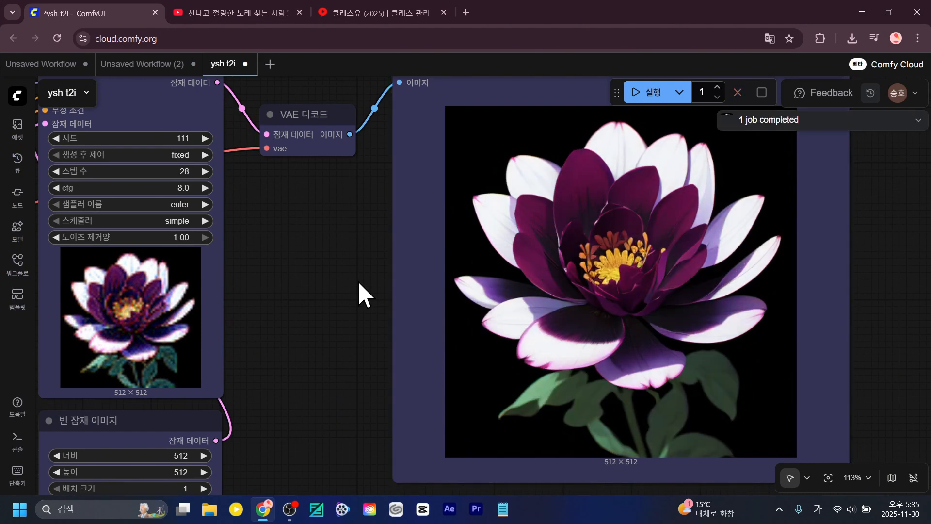
scroll(373, 275, "up", 4)
left_click_drag(373, 275, 5, 309)
scroll(238, 294, "up", 3)
scroll(295, 289, "down", 10)
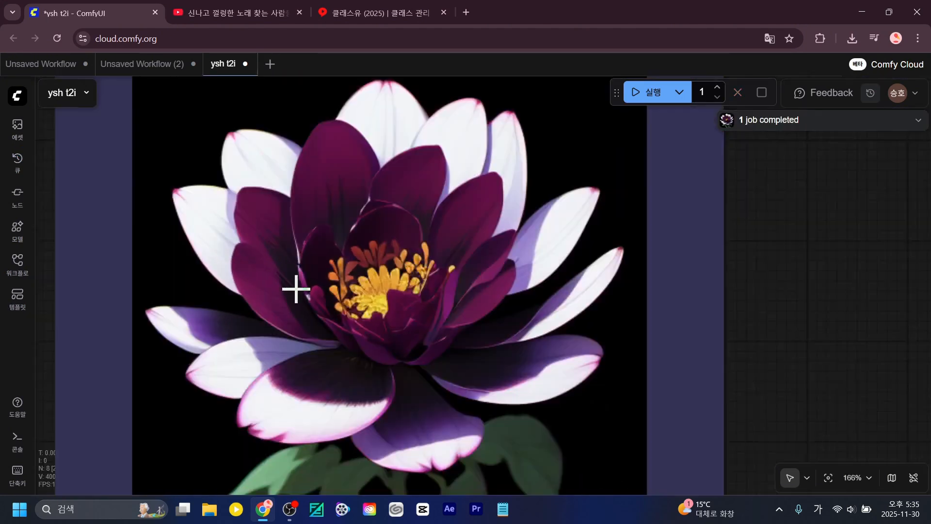
Set the KSampler step count (스텝 수) to 50.
left_click_drag(89, 281, 459, 321)
scroll(459, 321, "up", 5)
left_click(343, 225)
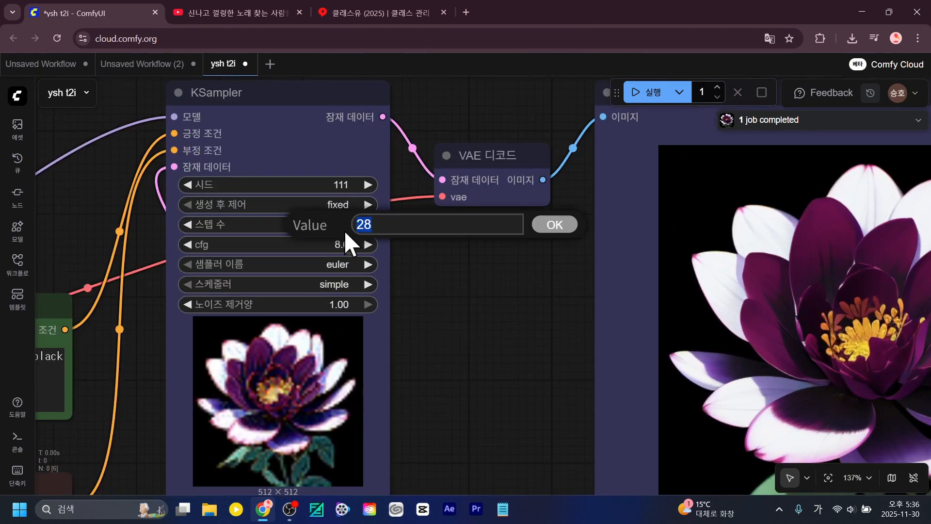
key("BackSpace")
type("50")
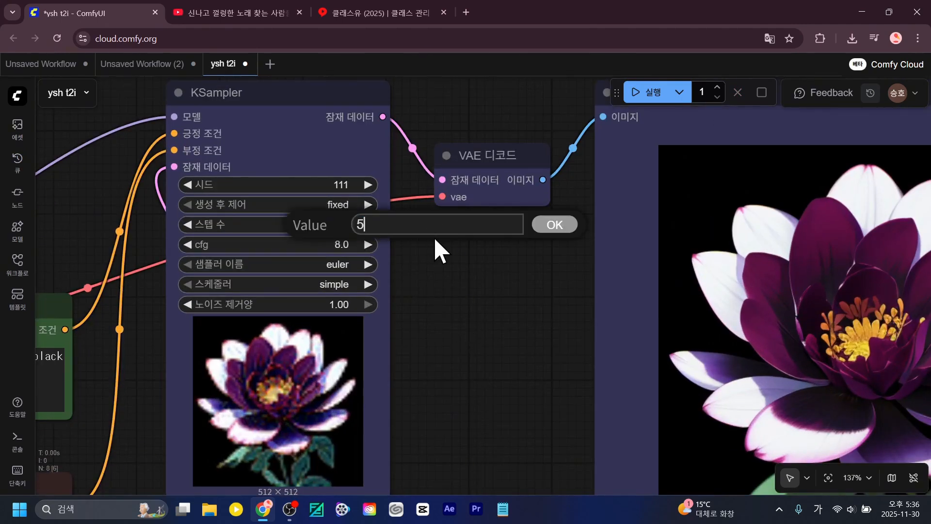
key("Return")
Run the workflow with 50 sampling steps and inspect the generated flower closely.
scroll(589, 272, "down", 4)
left_click_drag(529, 373, 425, 360)
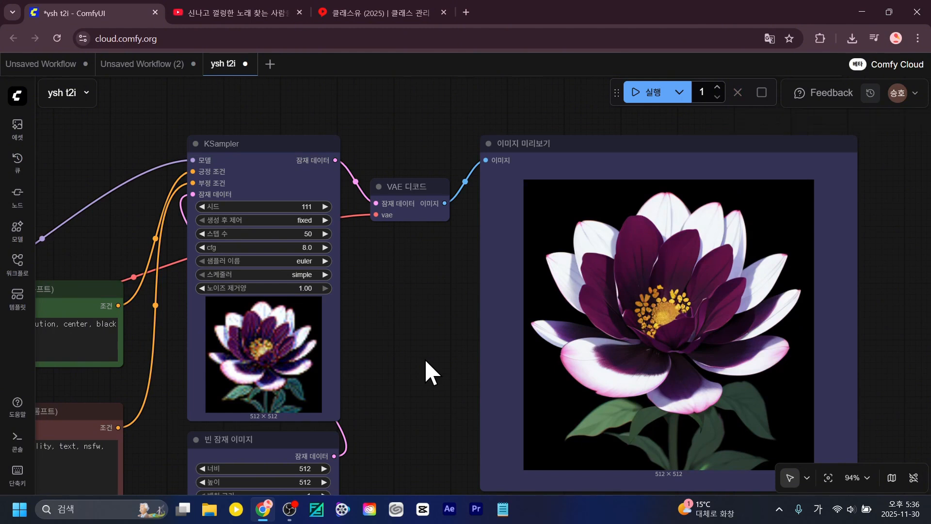
scroll(424, 359, "up", 5)
left_click_drag(414, 379, 52, 378)
scroll(131, 315, "down", 2)
Set the KSampler step count (스텝 수) to 100.
left_click_drag(141, 251, 500, 329)
scroll(435, 298, "up", 2)
left_click_drag(434, 297, 601, 287)
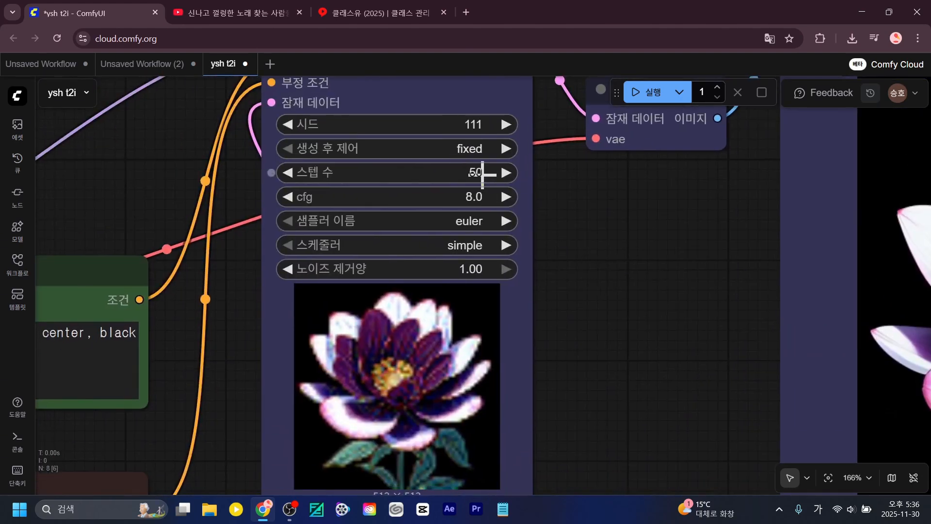
left_click(483, 174)
key("BackSpace")
type("1")
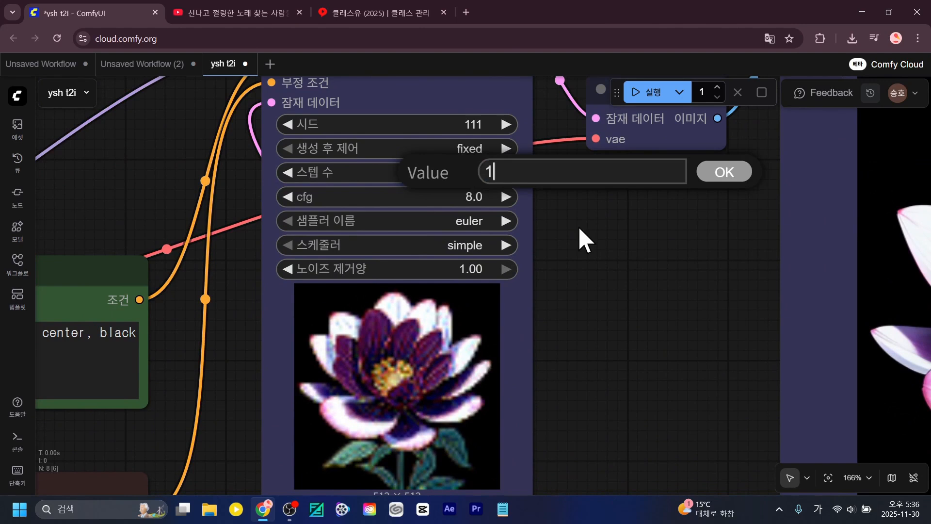
type("00")
key("Return")
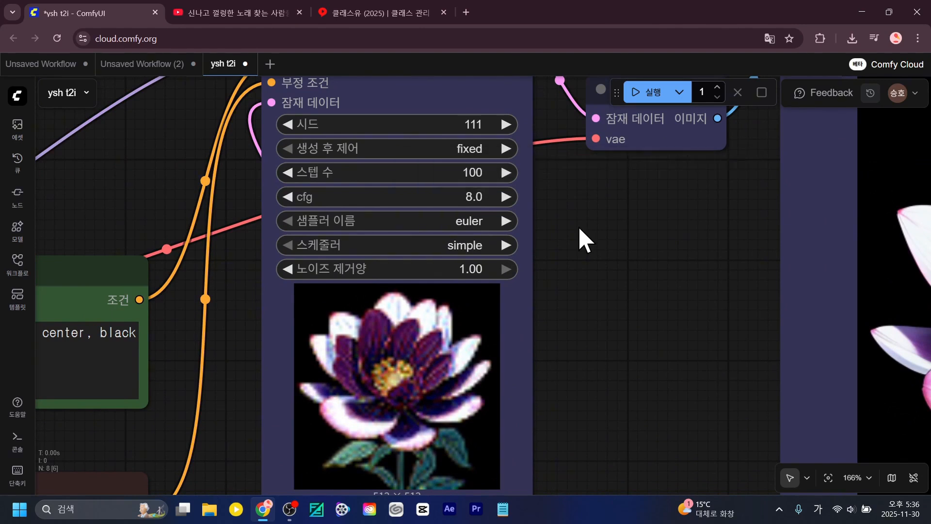
Run the workflow with 100 sampling steps and inspect the generated flower up close in the image preview node.
scroll(674, 319, "down", 5)
left_click_drag(671, 316, 378, 330)
scroll(374, 322, "down", 1)
key("ctrl+Return")
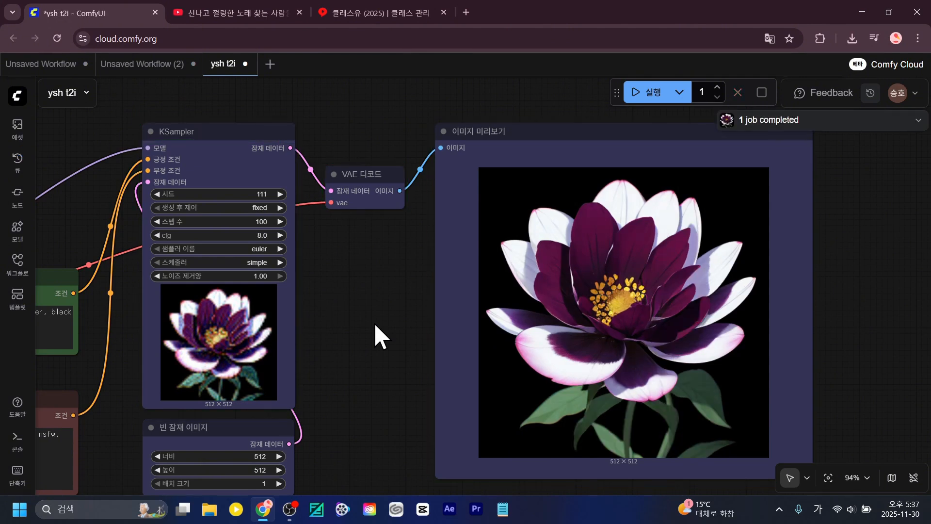
scroll(373, 322, "up", 4)
left_click_drag(416, 323, 180, 216)
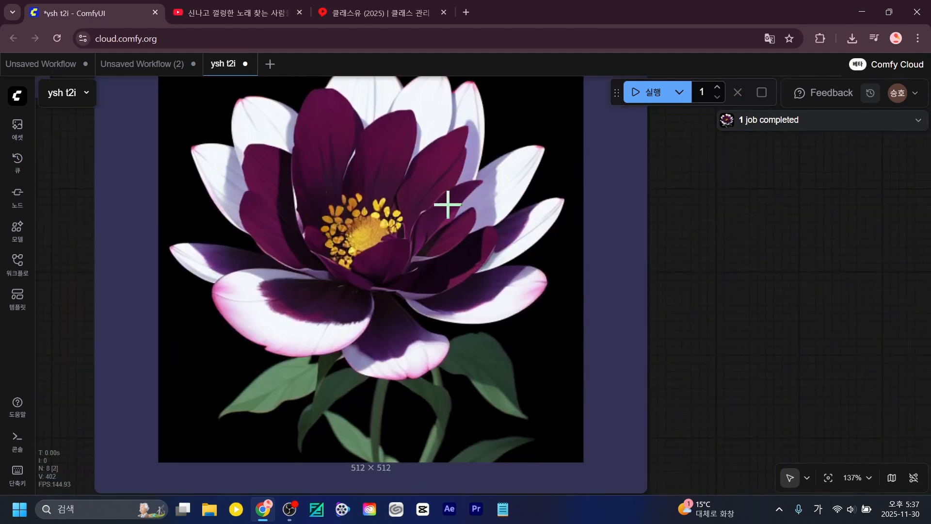
scroll(448, 204, "down", 8)
left_click_drag(255, 221, 320, 300)
scroll(401, 312, "up", 10)
scroll(310, 228, "down", 5)
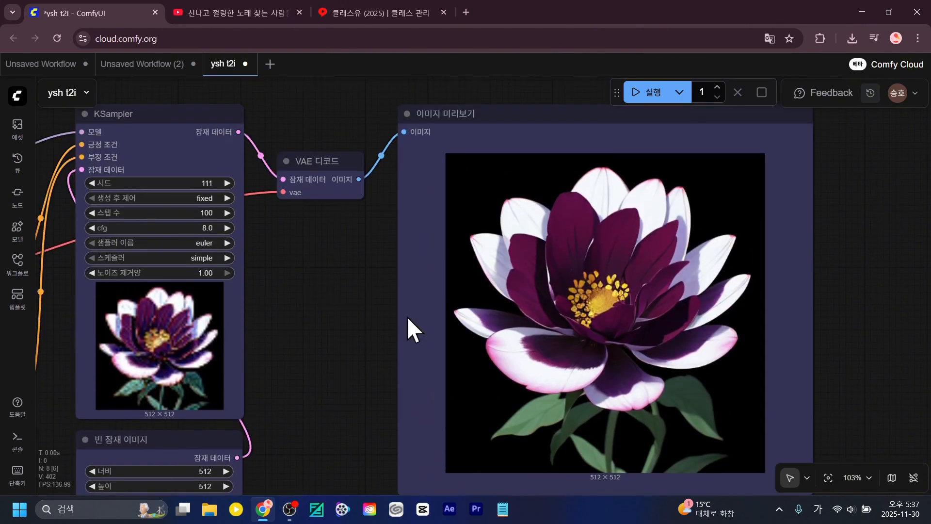
Return the KSampler step count (스텝 수) to 20.
left_click_drag(377, 282, 627, 323)
scroll(572, 303, "up", 5)
left_click(462, 217)
key("BackSpace")
type("20")
key("Return")
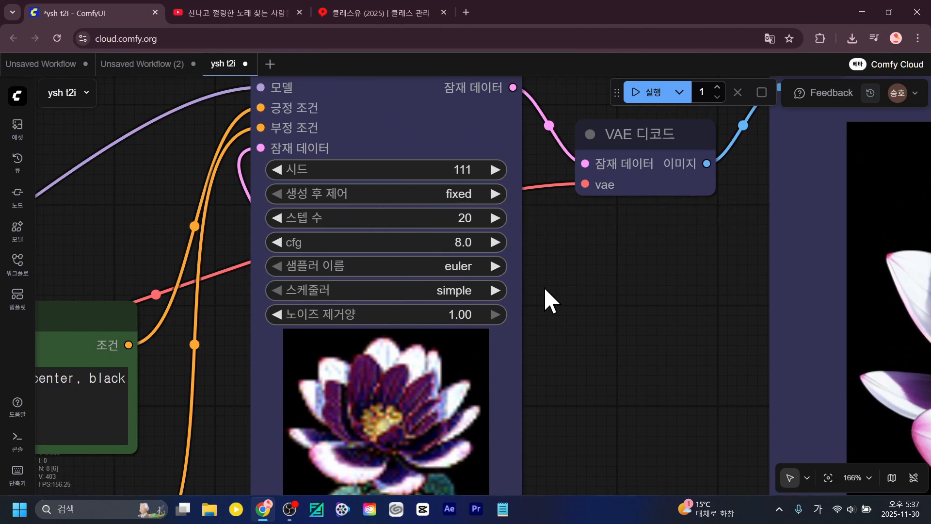
Run the workflow again with the 20-step setting and bring the KSampler parameters into close view.
scroll(624, 382, "down", 10)
scroll(214, 297, "up", 5)
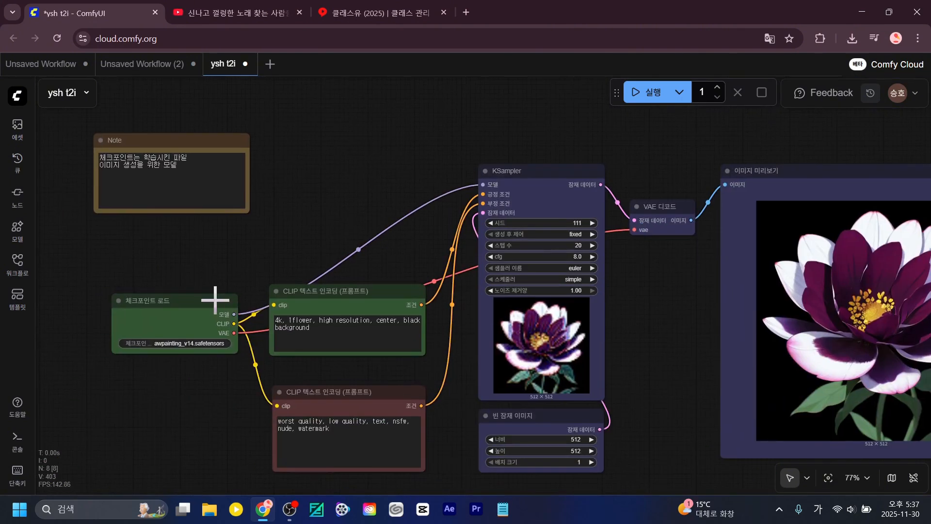
left_click(214, 298)
left_click_drag(684, 290, 584, 285)
left_click(650, 92)
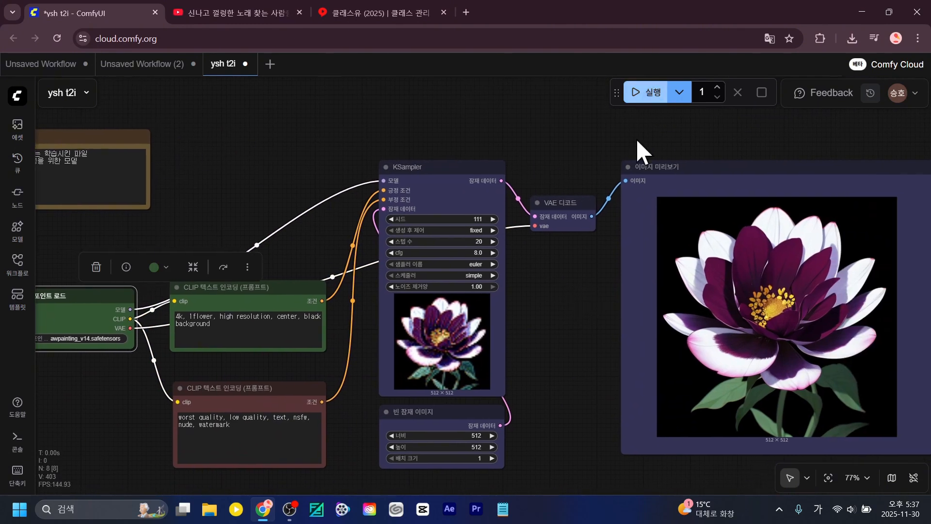
scroll(578, 318, "up", 8)
scroll(552, 306, "down", 5)
scroll(567, 317, "up", 7)
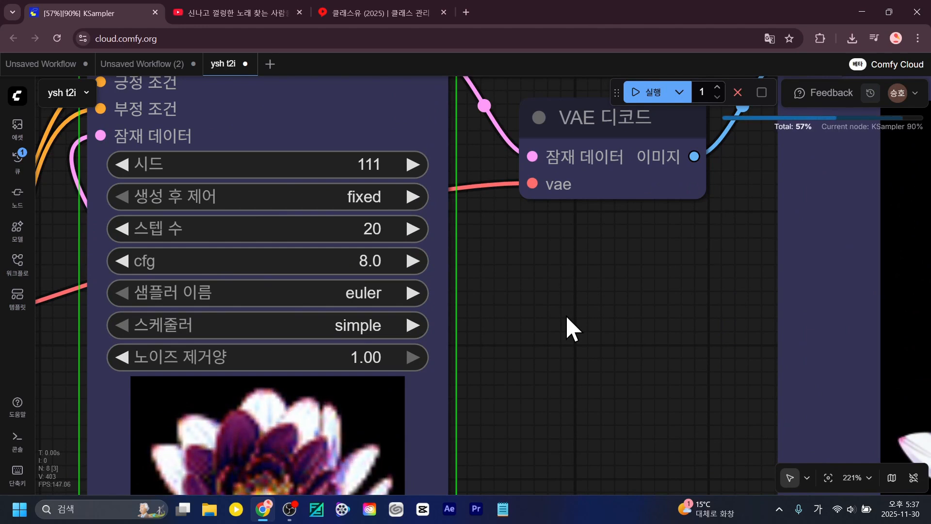
Examine the flower regenerated with 20 steps alongside the KSampler parameters.
scroll(567, 318, "down", 6)
left_click_drag(568, 317, 237, 309)
left_click_drag(615, 230, 484, 331)
scroll(124, 353, "down", 4)
left_click_drag(520, 230, 519, 172)
mouse_move(752, 165)
left_mouse_down()
mouse_move(780, 164)
mouse_move(763, 165)
left_mouse_up()
left_click_drag(505, 333, 653, 309)
scroll(611, 318, "up", 4)
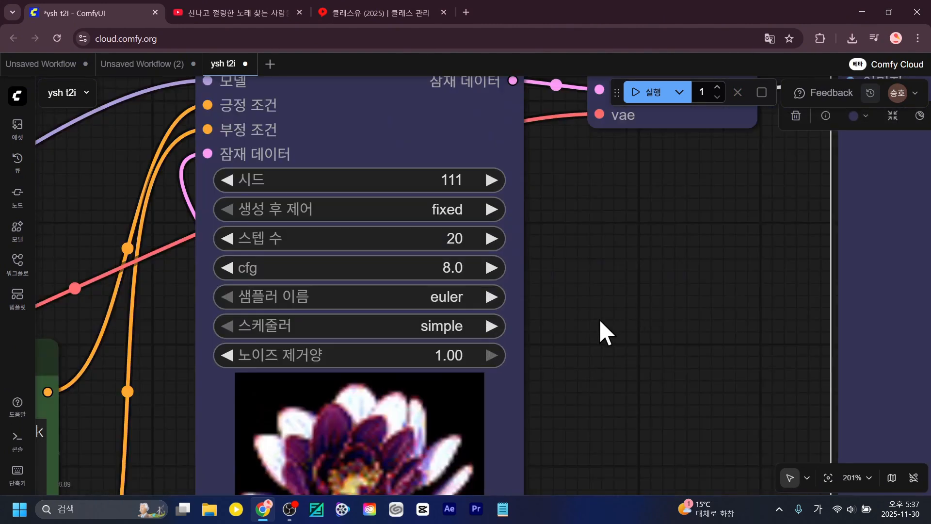
left_click_drag(601, 321, 636, 305)
Set the KSampler cfg to 1.0, run the workflow, and view the generated flower beside the sampler settings.
scroll(635, 302, "up", 4)
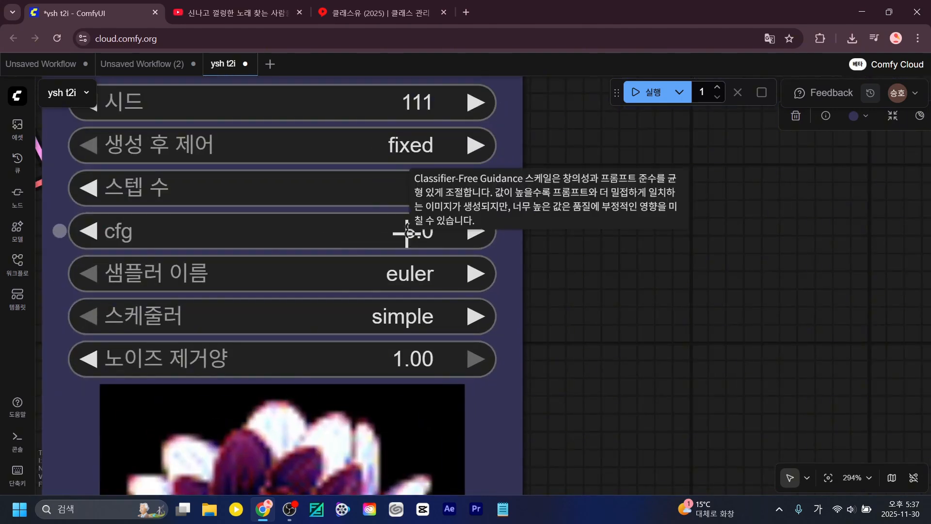
left_click_drag(482, 251, 312, 247)
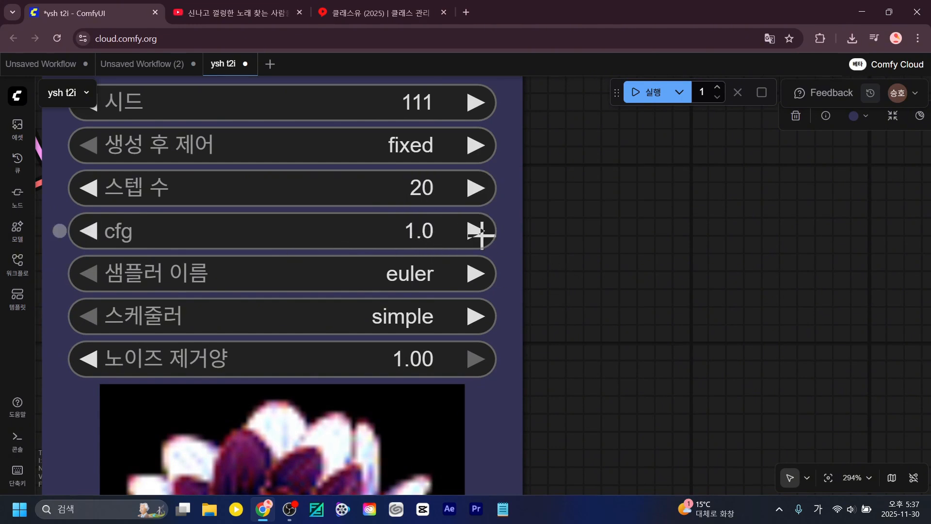
left_click(640, 97)
scroll(679, 279, "down", 10)
left_click_drag(692, 338, 478, 314)
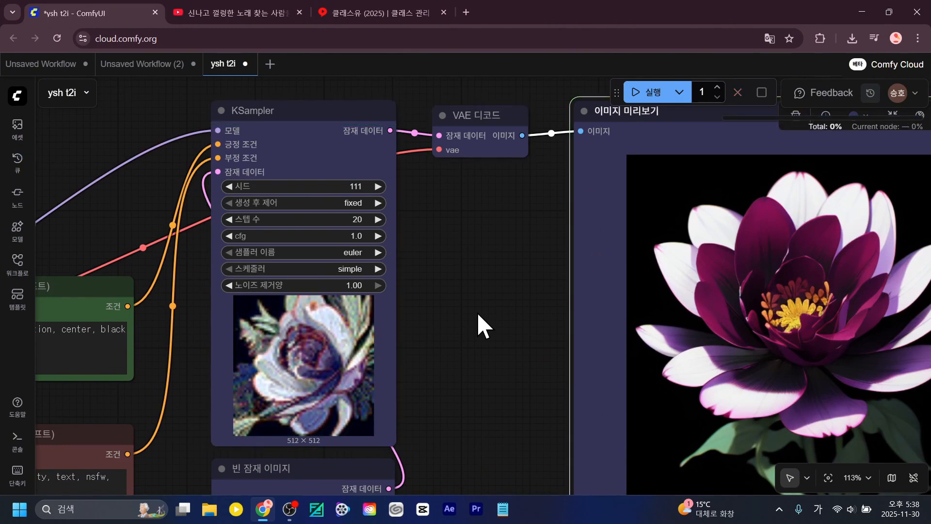
left_click_drag(496, 367, 556, 419)
scroll(291, 356, "down", 4)
scroll(291, 357, "up", 5)
left_click_drag(461, 304, 528, 282)
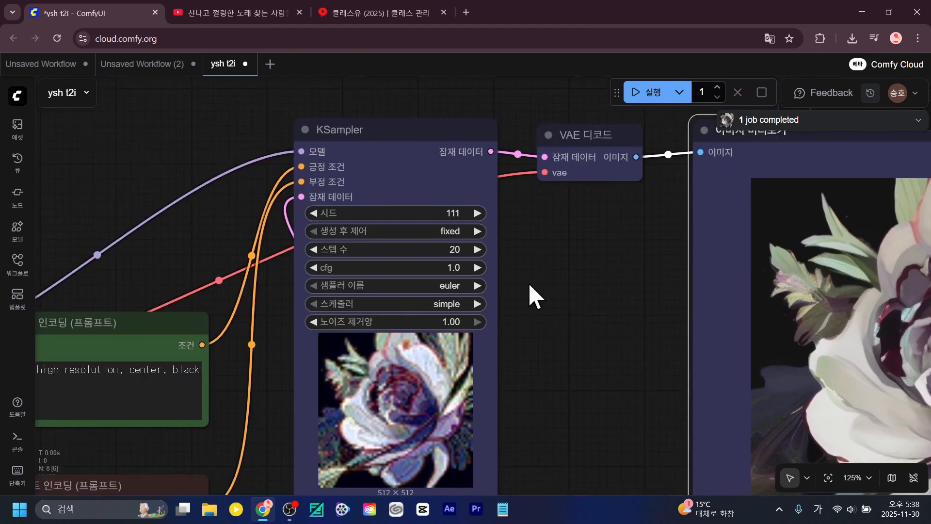
Set the KSampler cfg to 4.5, run the workflow, and inspect the generated flower.
scroll(528, 282, "up", 5)
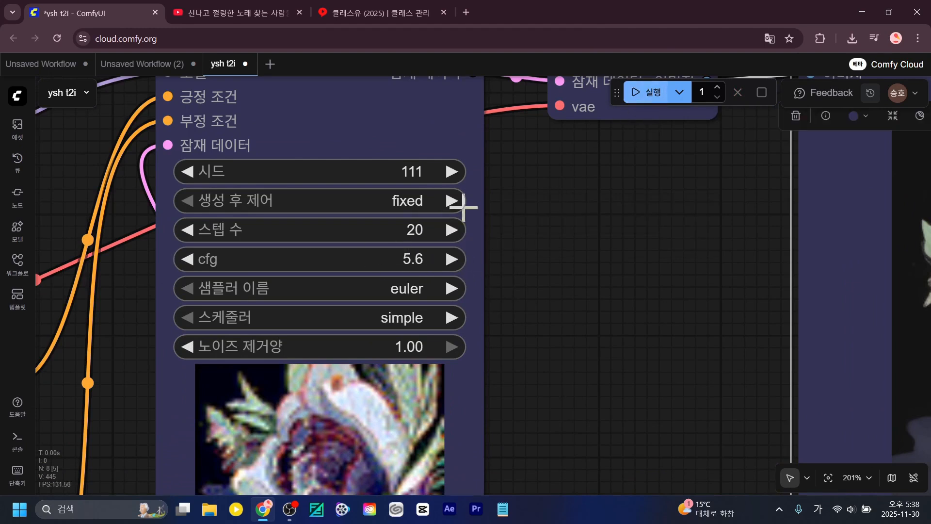
left_click(652, 96)
scroll(644, 345, "down", 4)
left_click_drag(645, 369, 549, 310)
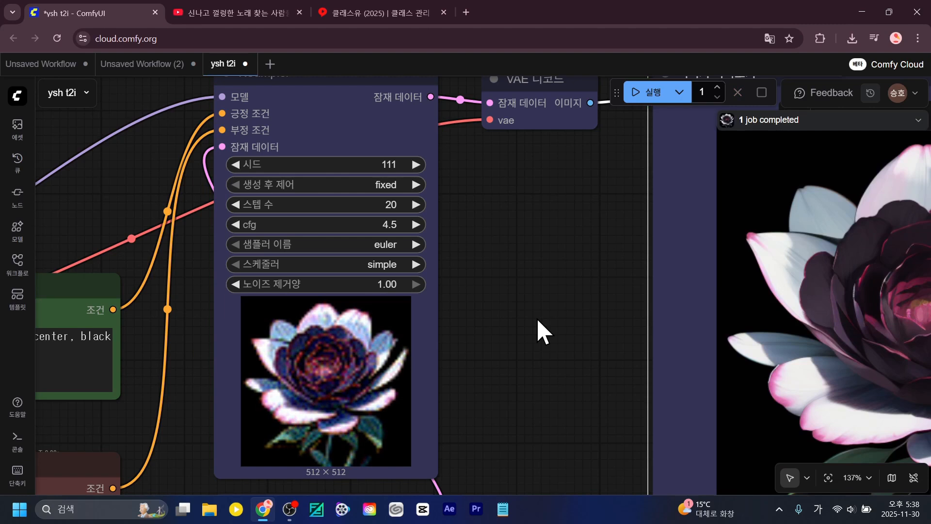
scroll(536, 318, "down", 2)
left_click_drag(539, 322, 537, 365)
scroll(284, 342, "up", 4)
scroll(146, 268, "down", 3)
scroll(520, 373, "up", 5)
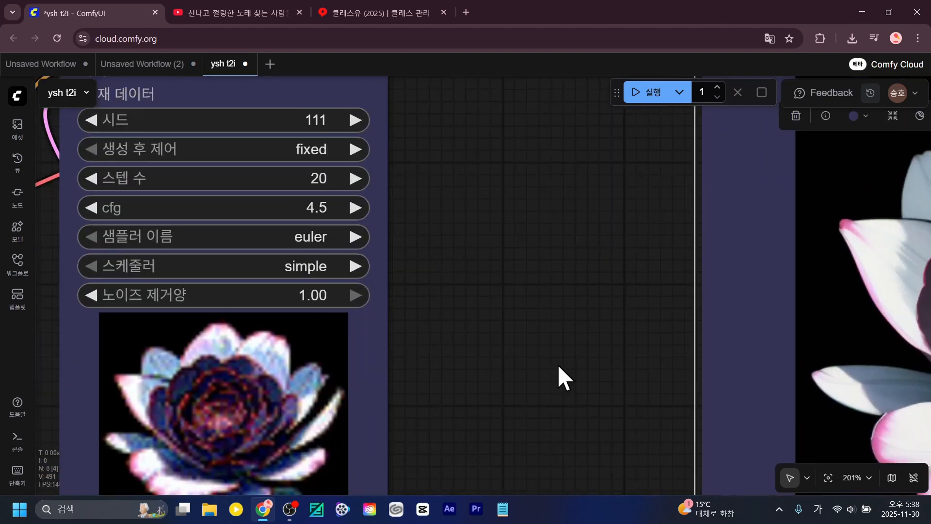
Set the KSampler control after generate (생성 후 제어) to randomize and run the workflow twice.
left_click_drag(532, 374, 514, 311)
scroll(56, 336, "down", 3)
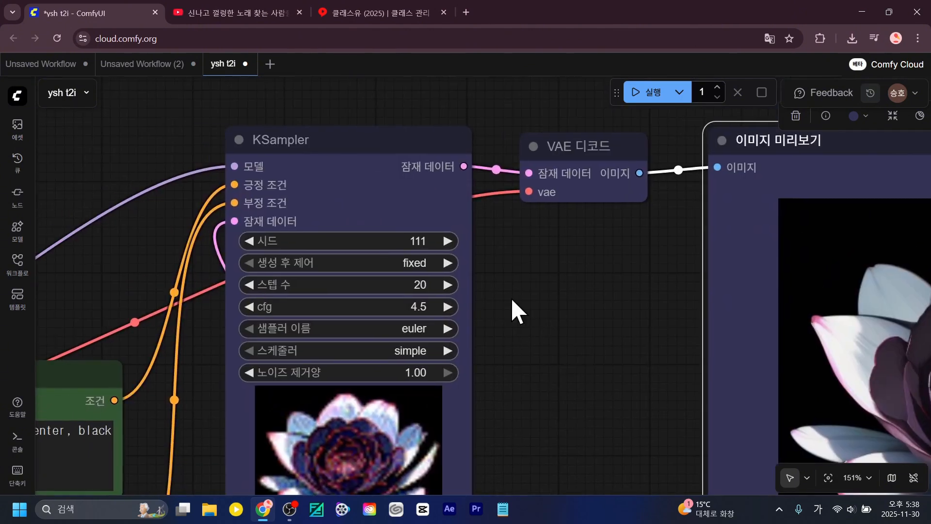
left_click(417, 262)
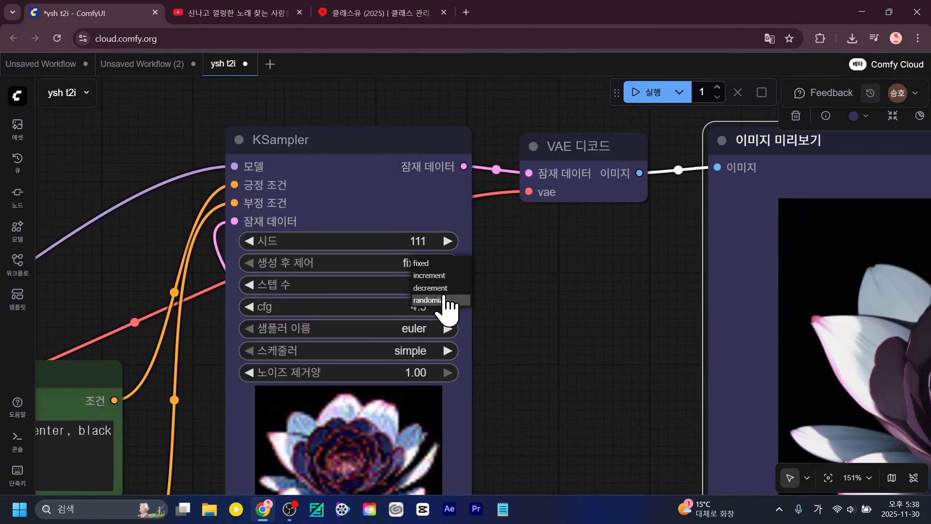
left_click(445, 300)
left_click(662, 100)
left_click_drag(607, 371, 435, 329)
scroll(434, 329, "down", 2)
left_click(643, 100)
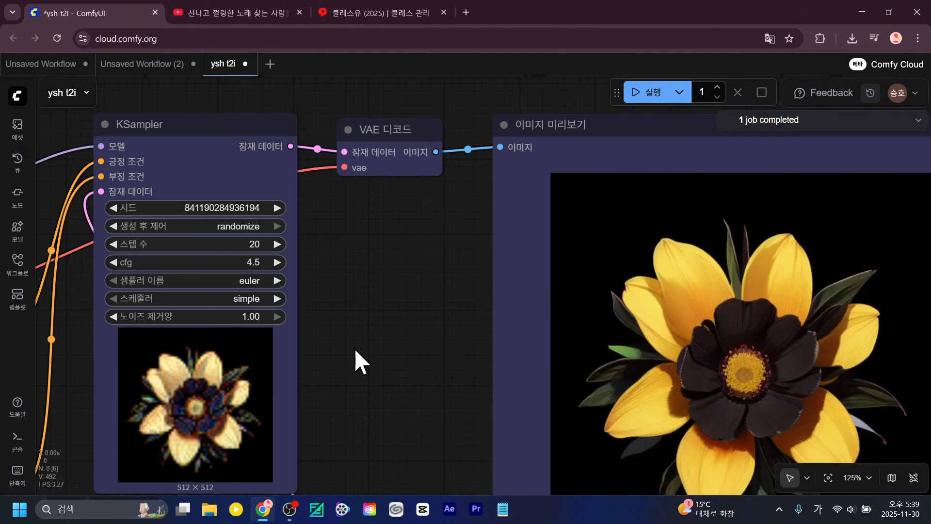
Examine the flower generated with the random seed in the image preview node.
scroll(354, 348, "up", 3)
left_click_drag(365, 349, 27, 191)
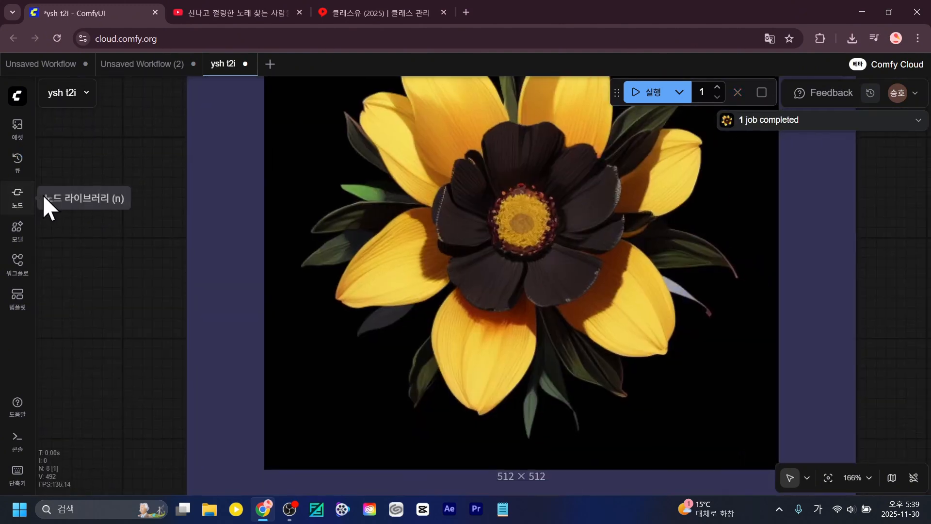
scroll(110, 244, "down", 1)
scroll(109, 243, "down", 2)
left_click_drag(111, 245, 730, 448)
Try KSampler cfg values of 1 and 8.
scroll(522, 381, "up", 4)
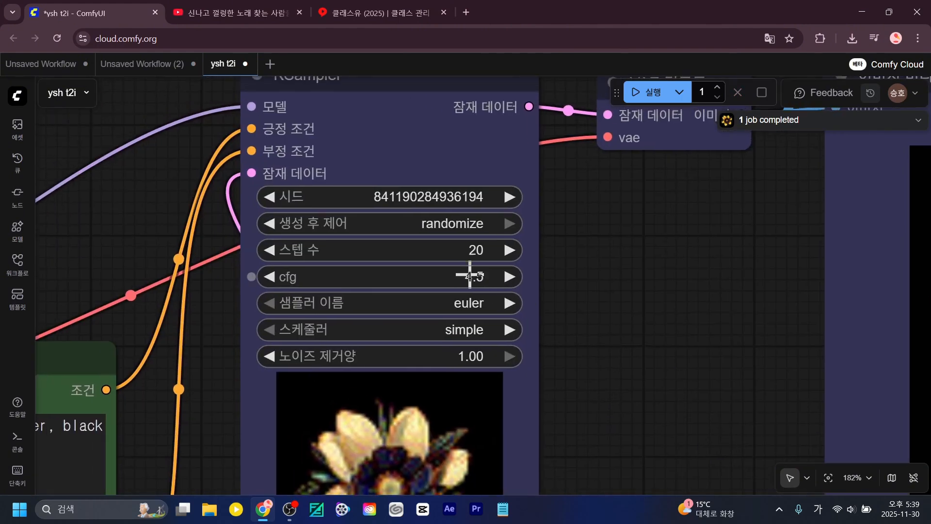
left_click(471, 275)
key("BackSpace")
type("1")
key("Return")
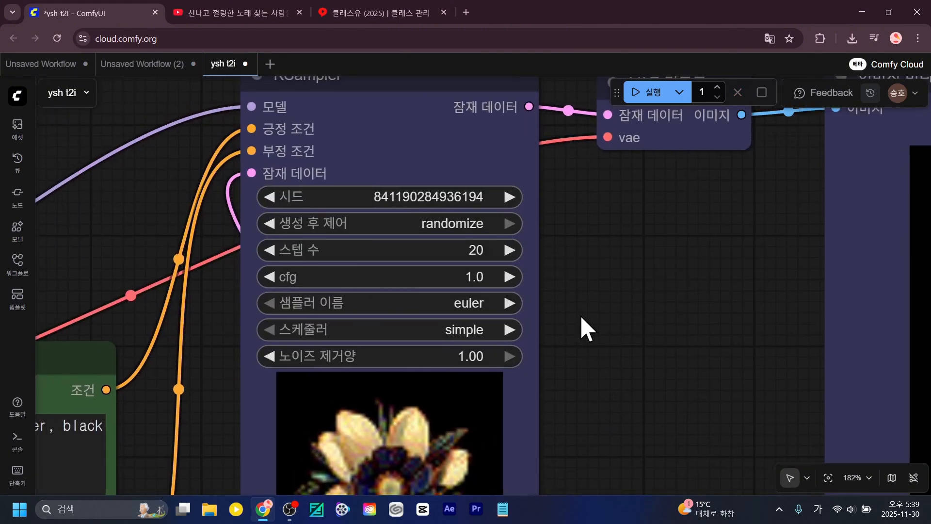
left_click(468, 277)
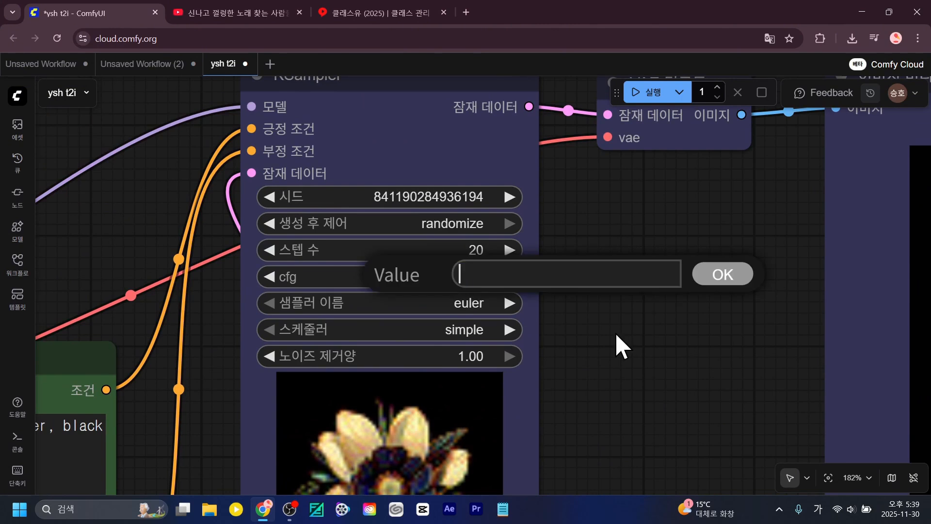
type("8")
key("Return")
Set the KSampler cfg to 11 and run the workflow, keeping the sampler and image preview nodes in view.
left_click(478, 276)
key("BackSpace")
type("11")
key("Return")
left_click(650, 98)
left_click_drag(668, 421, 375, 342)
scroll(376, 341, "down", 5)
scroll(389, 341, "up", 2)
scroll(389, 344, "down", 1)
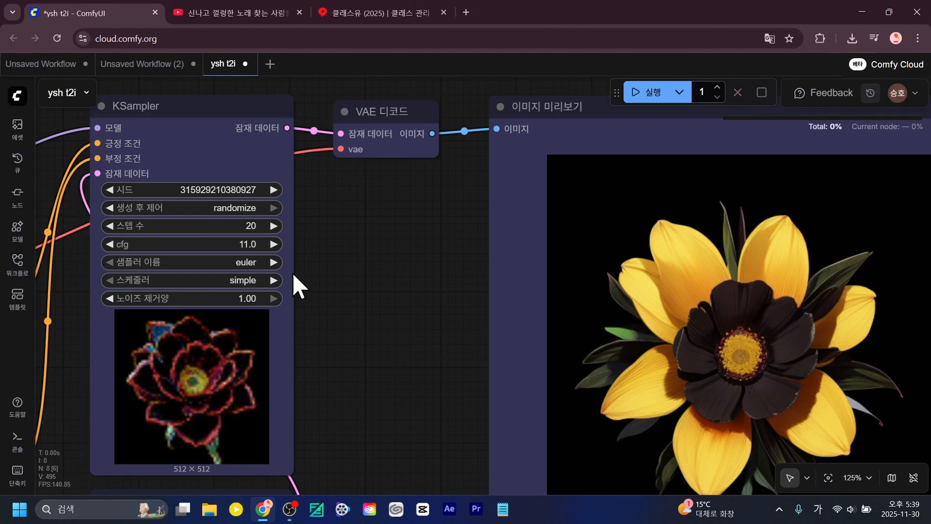
Switch the KSampler control after generate (생성 후 제어) to fixed and set the seed (시드) to 111.
left_click(237, 209)
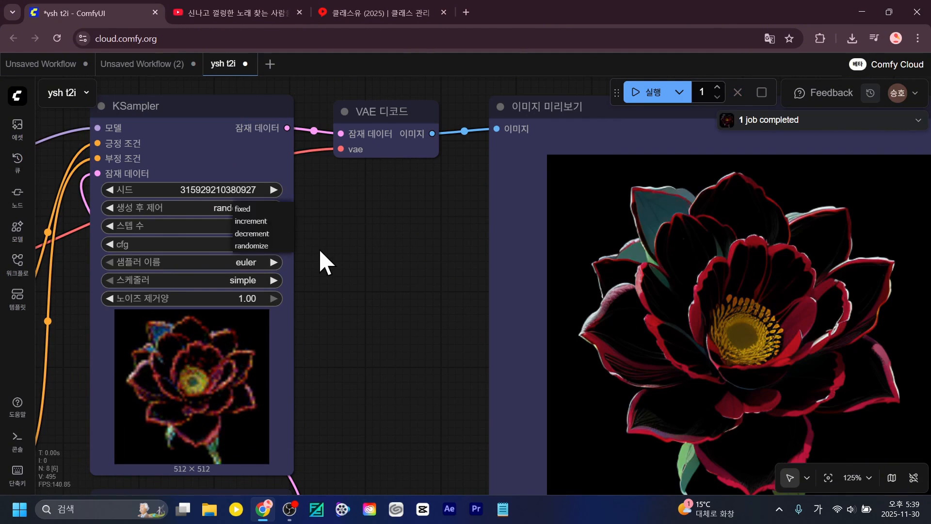
key("Delete")
left_click(319, 248)
left_click(224, 211)
left_click(230, 209)
left_click(245, 192)
key("BackSpace")
type("111")
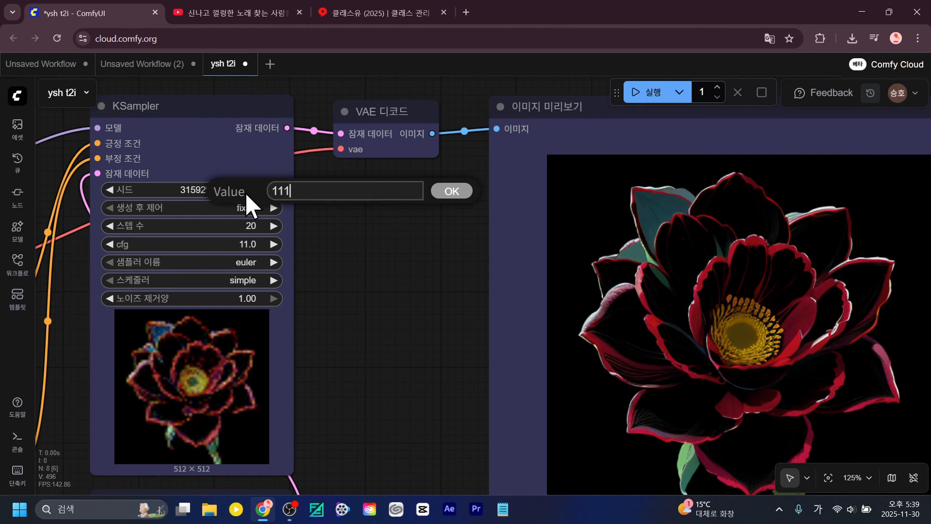
key("Return")
Set the KSampler cfg to 25 and run the workflow with the image preview node in view.
left_click(244, 248)
key("BackSpace")
type("25")
key("Return")
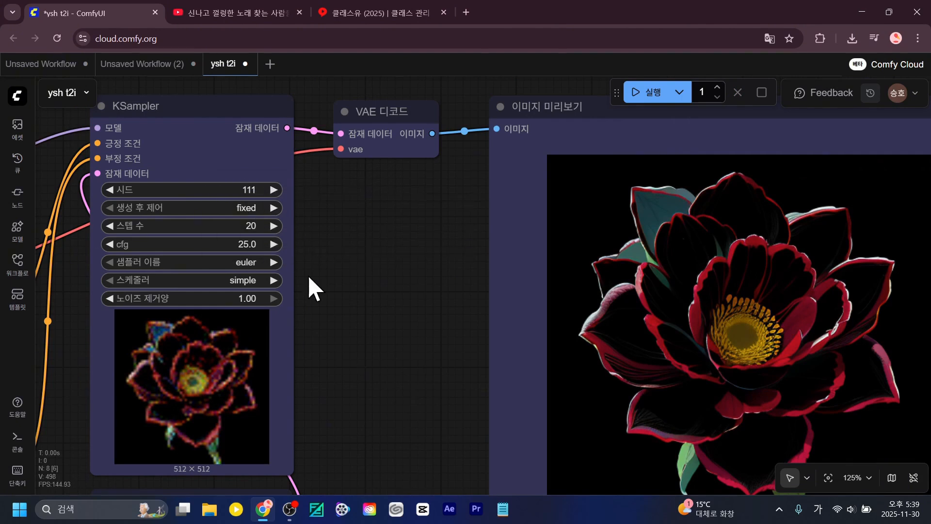
left_click(648, 84)
scroll(444, 327, "down", 3)
left_click_drag(385, 421, 403, 405)
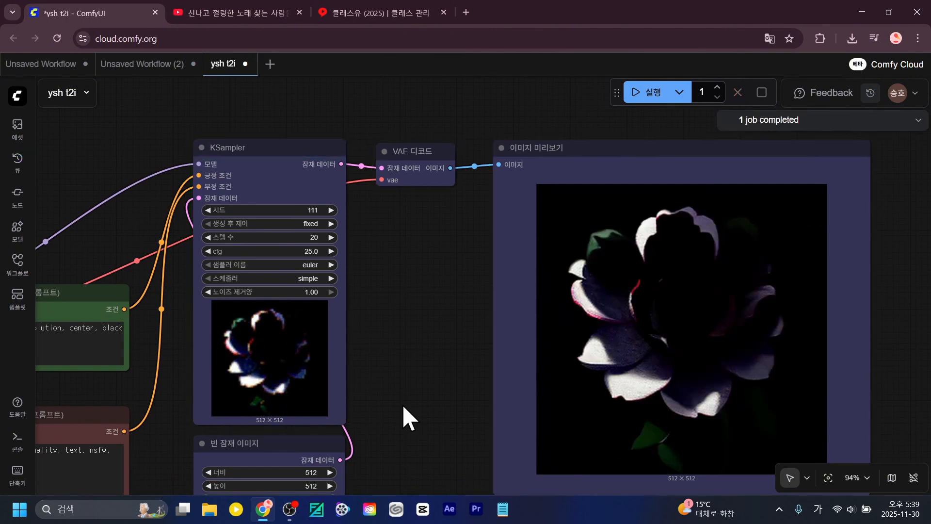
Set the KSampler cfg to 15.
scroll(450, 404, "up", 4)
left_click_drag(439, 399, 594, 470)
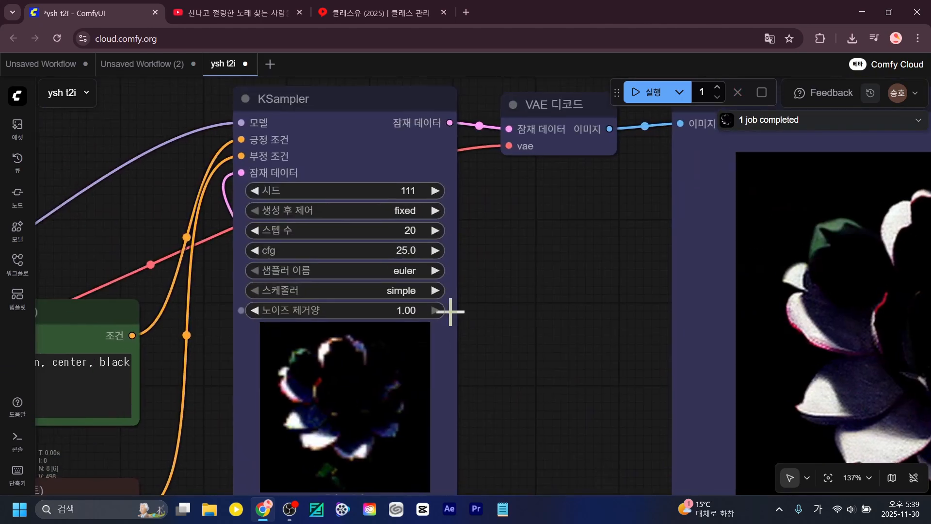
left_click_drag(450, 267, 573, 285)
scroll(572, 285, "up", 4)
left_click(508, 261)
key("BackSpace")
type("15")
left_click(781, 259)
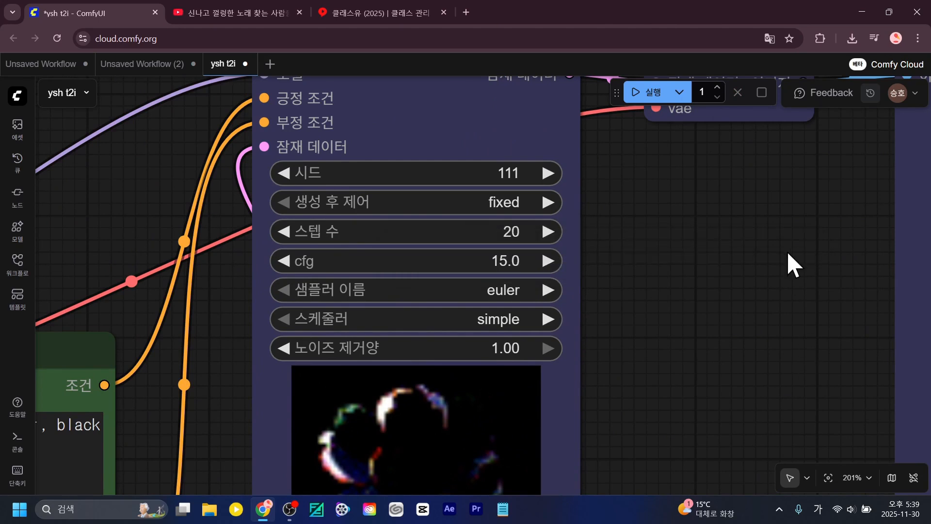
Run the workflow at cfg 15 and inspect the generated flower up close in the image preview node.
left_click(645, 92)
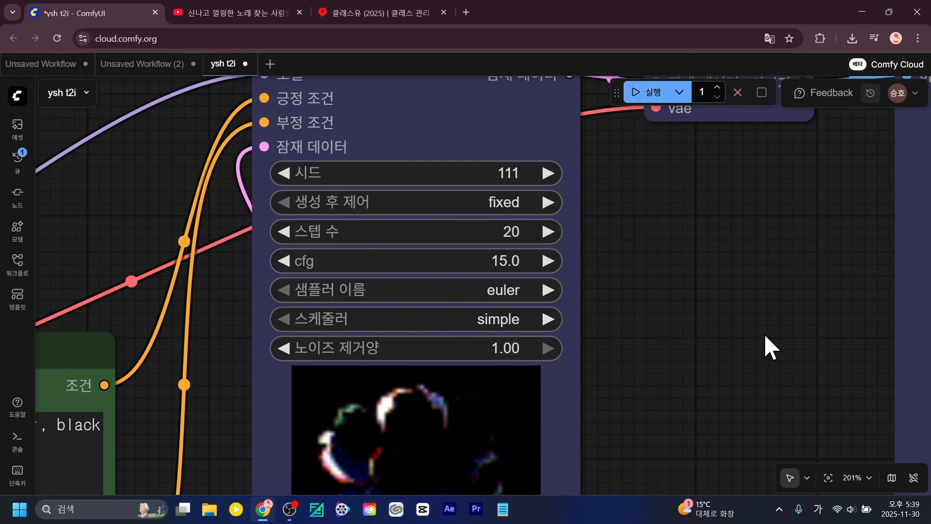
scroll(770, 343, "down", 6)
left_click_drag(448, 356, 451, 355)
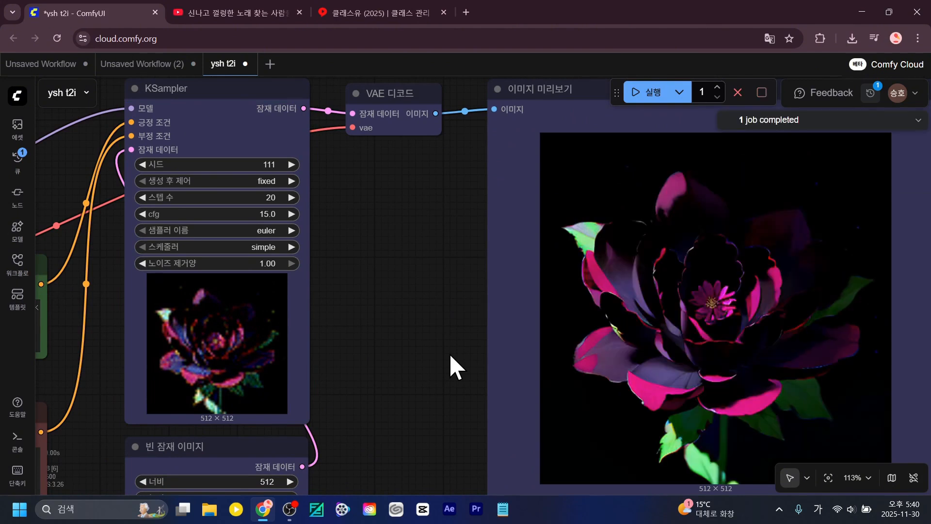
left_click_drag(450, 354, 167, 331)
scroll(223, 315, "up", 5)
scroll(213, 258, "down", 5)
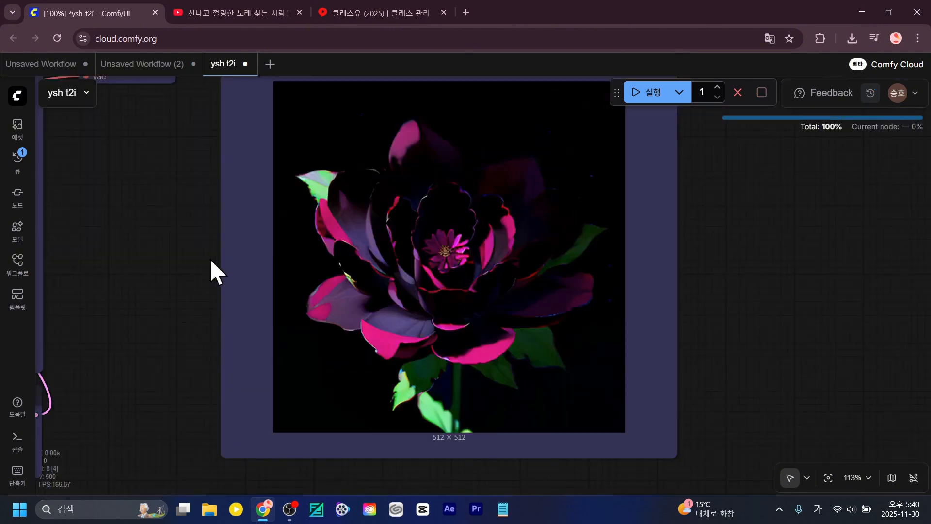
Return the KSampler cfg to 8 and run the workflow.
left_click_drag(209, 258, 723, 384)
scroll(641, 361, "up", 4)
left_click(467, 261)
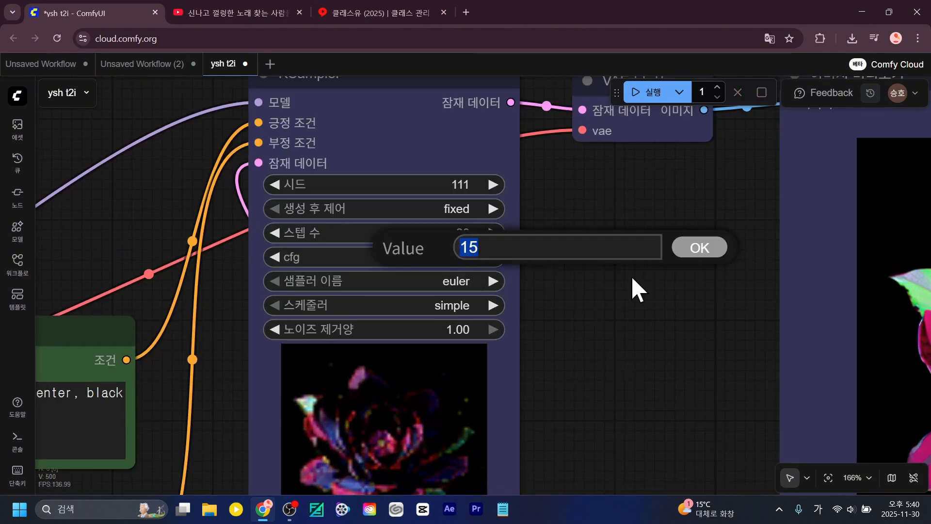
type("8")
key("Return")
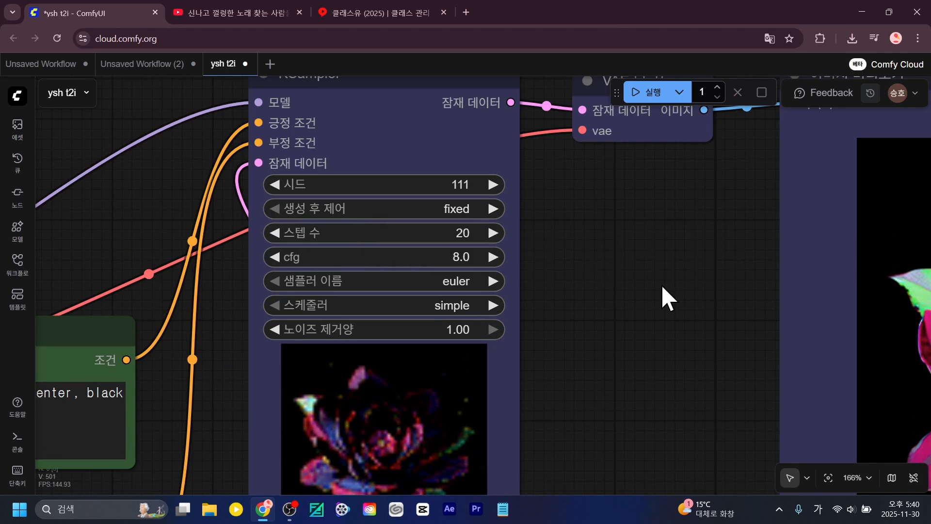
left_click(646, 99)
scroll(673, 368, "down", 3)
left_click_drag(674, 369, 342, 328)
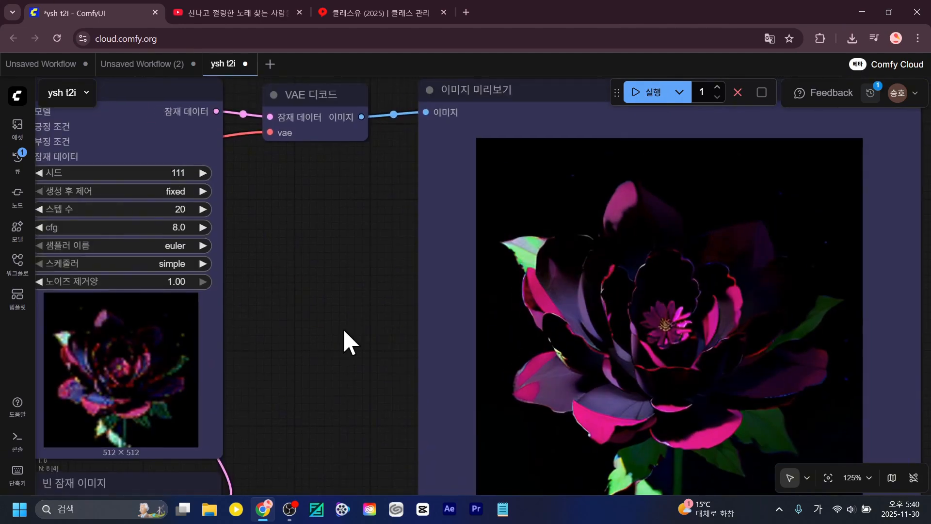
left_click_drag(348, 367, 506, 324)
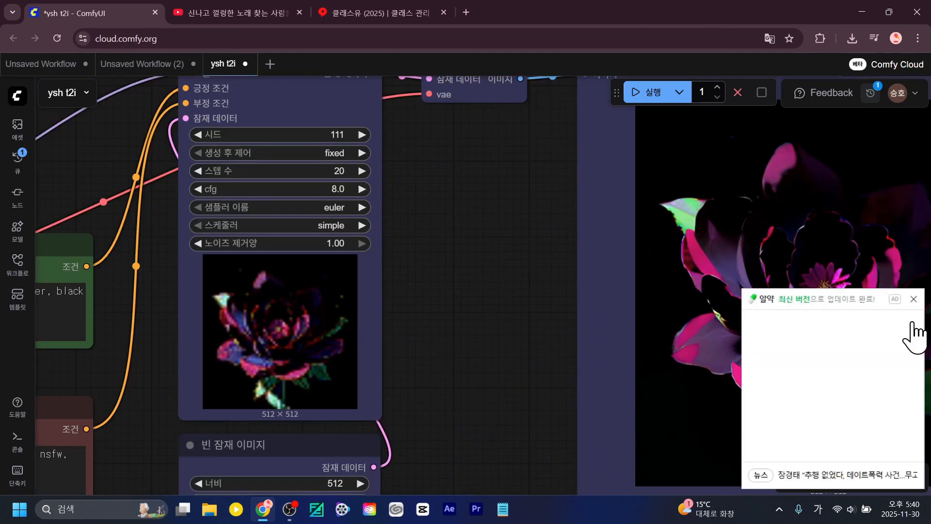
Dismiss the 알약 antivirus pop-up, then exit the 알약 program running in the background and confirm the exit.
left_click(914, 299)
left_click(780, 510)
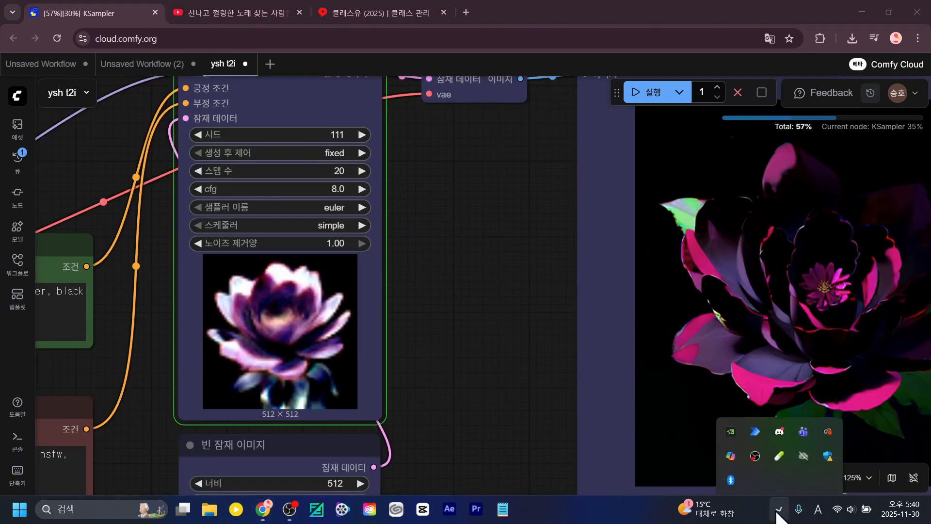
right_click(779, 456)
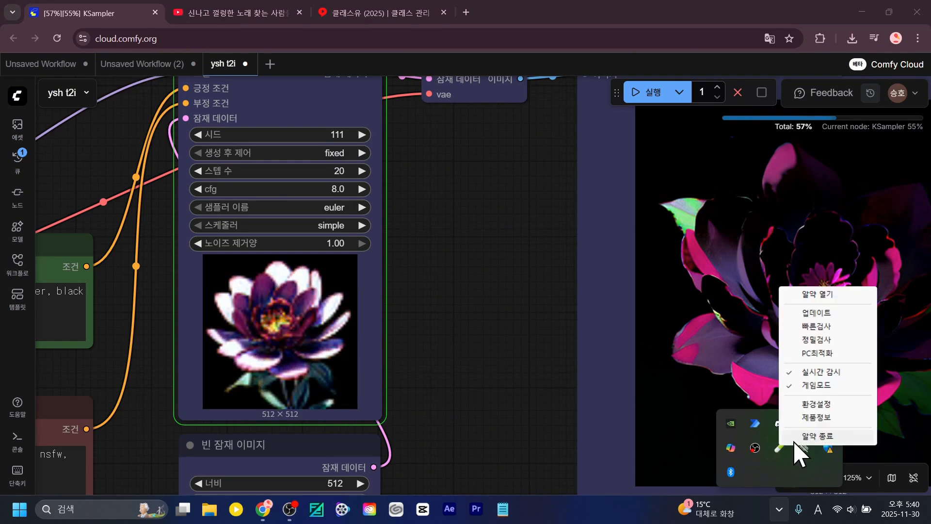
left_click(824, 439)
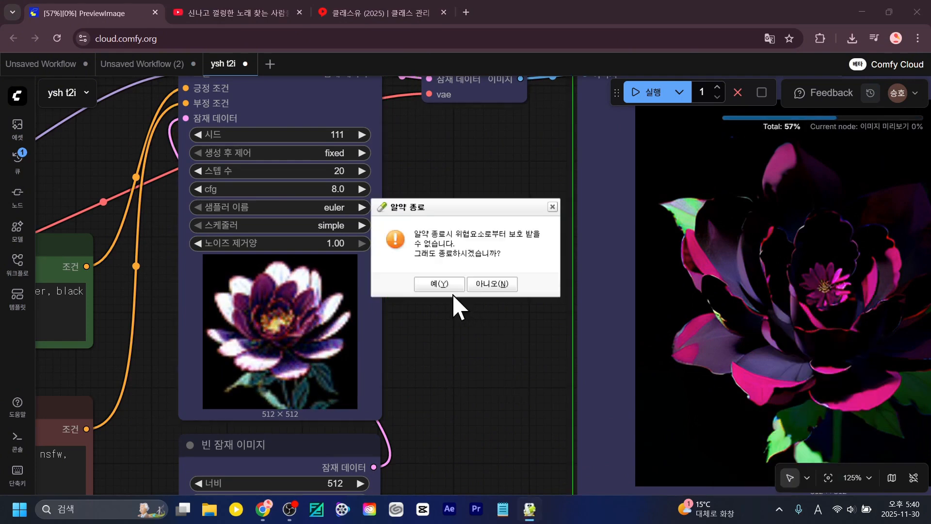
left_click(453, 289)
Examine the flower generated at cfg 8 together with the KSampler parameters.
left_click_drag(518, 366, 331, 355)
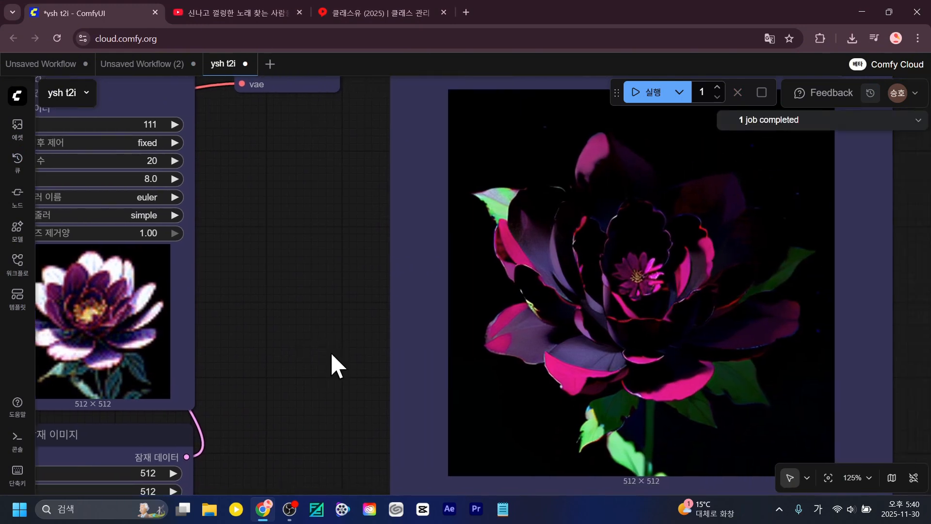
left_click_drag(414, 291, 682, 385)
scroll(728, 370, "up", 5)
scroll(694, 322, "down", 3)
left_click_drag(692, 321, 628, 402)
scroll(637, 387, "up", 2)
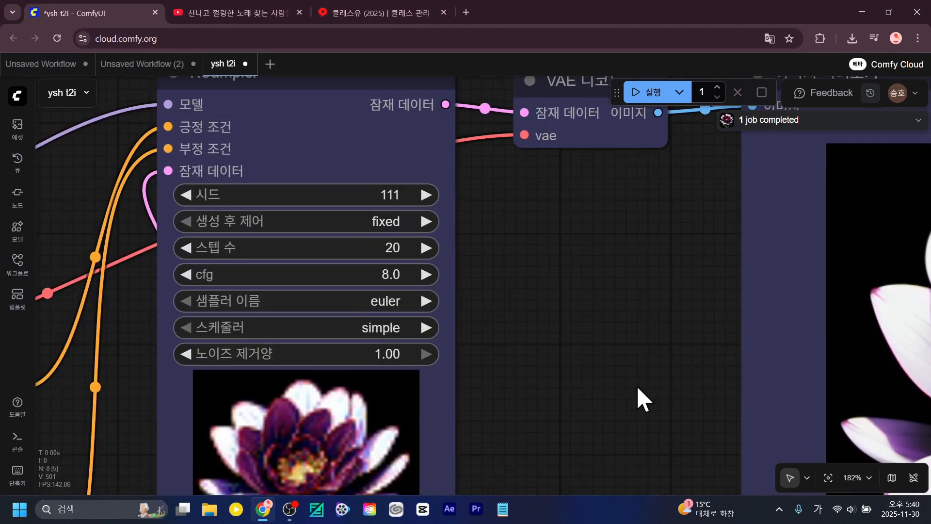
scroll(617, 384, "down", 4)
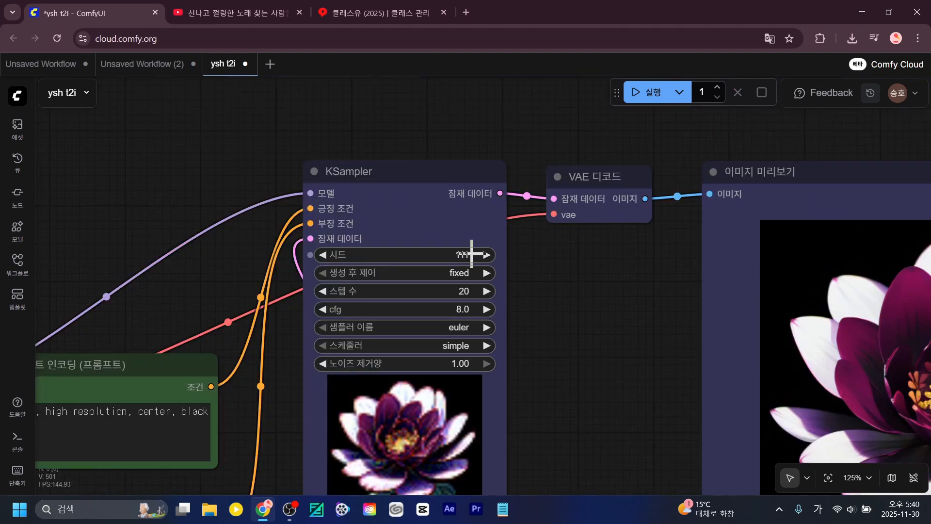
Browse the available samplers in the KSampler node and set the sampler name to dpmpp_2m_sde.
left_click(448, 220)
left_click(634, 276)
scroll(606, 316, "up", 6)
scroll(674, 299, "down", 1)
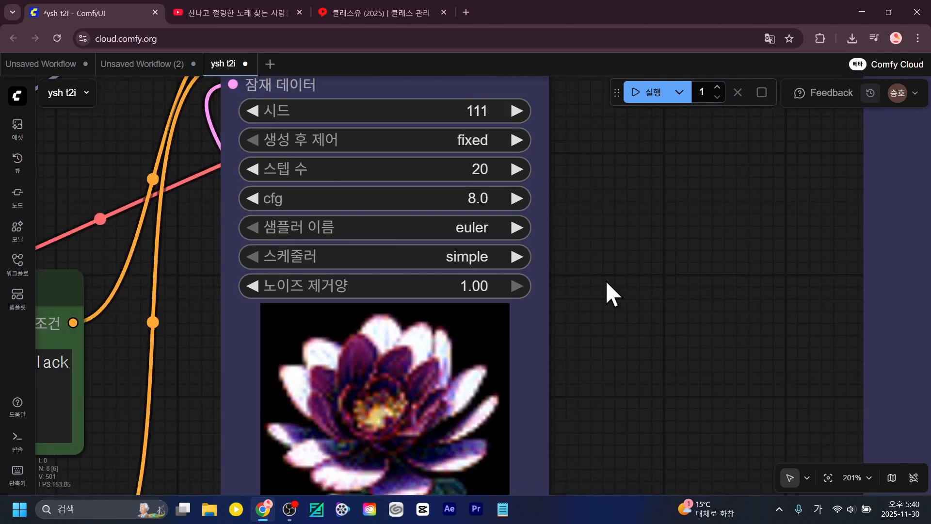
left_click(411, 227)
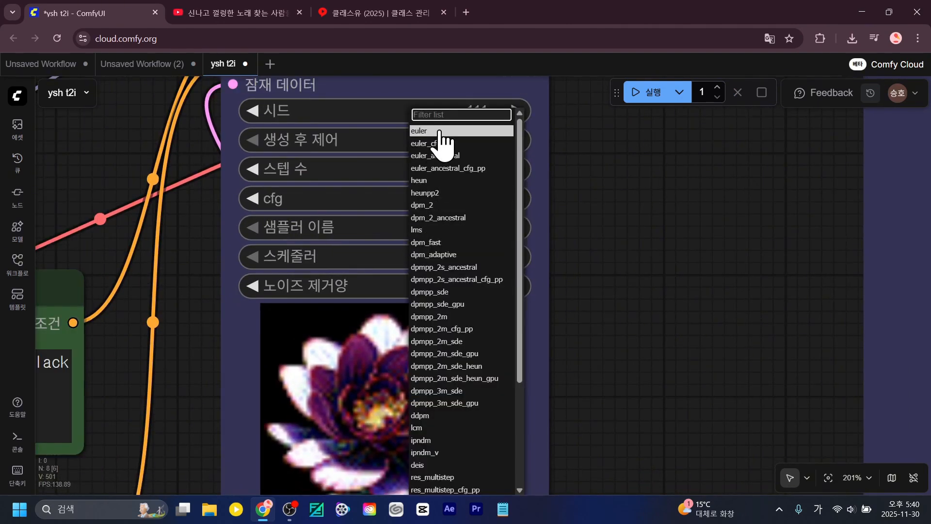
scroll(524, 294, "down", 2)
scroll(514, 340, "down", 2)
scroll(499, 373, "up", 6)
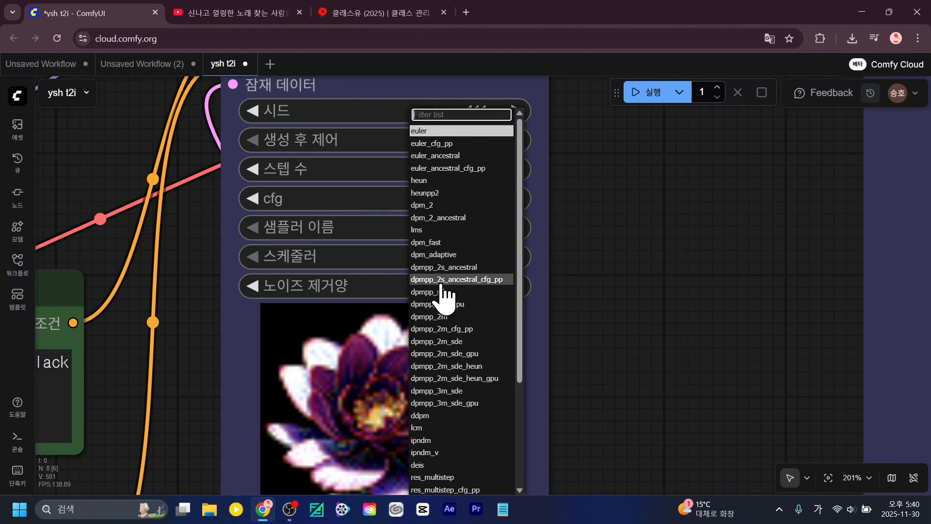
scroll(434, 368, "down", 3)
scroll(451, 364, "up", 3)
scroll(468, 233, "down", 3)
scroll(463, 315, "up", 3)
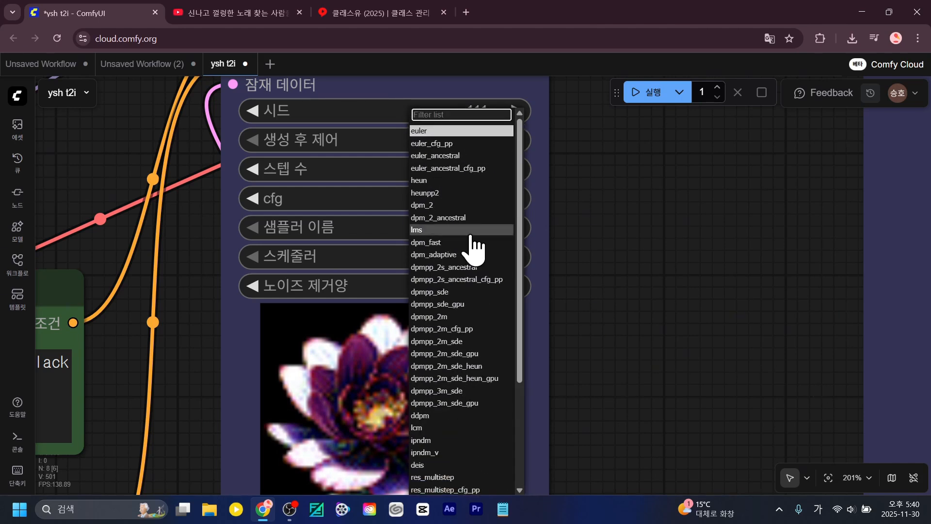
scroll(470, 272, "down", 3)
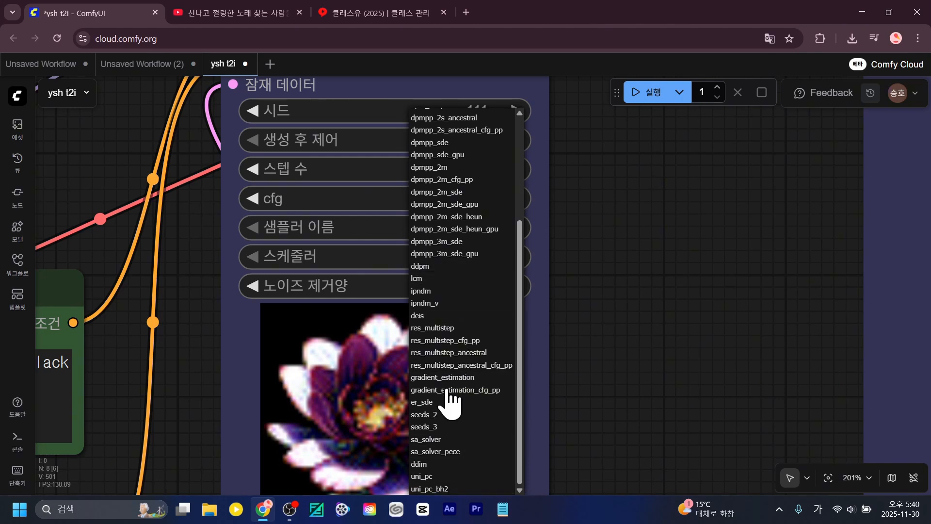
scroll(451, 397, "up", 3)
left_click(474, 332)
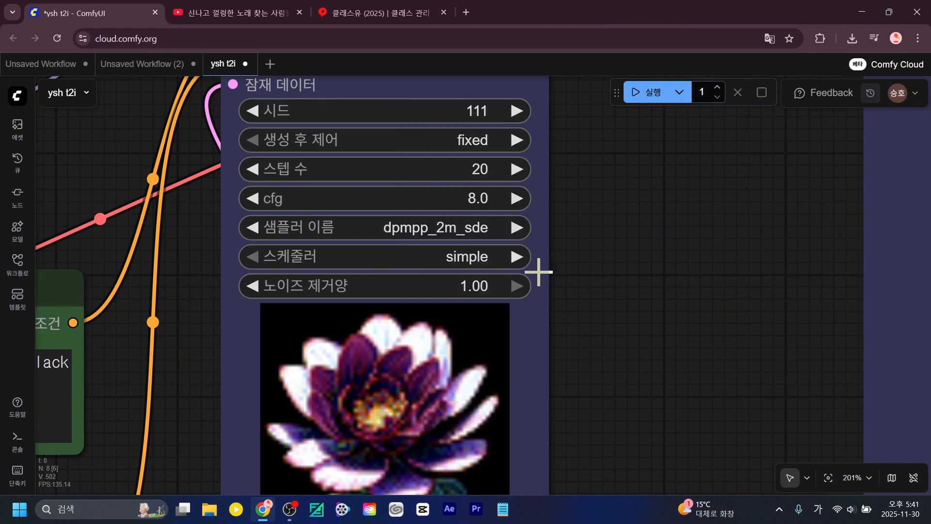
Set the KSampler scheduler to karras.
left_click(486, 256)
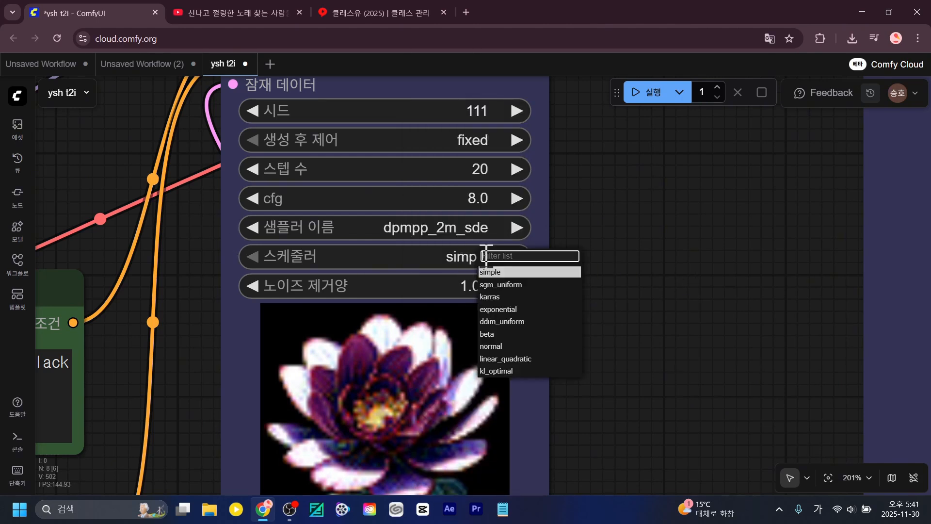
left_click(656, 247)
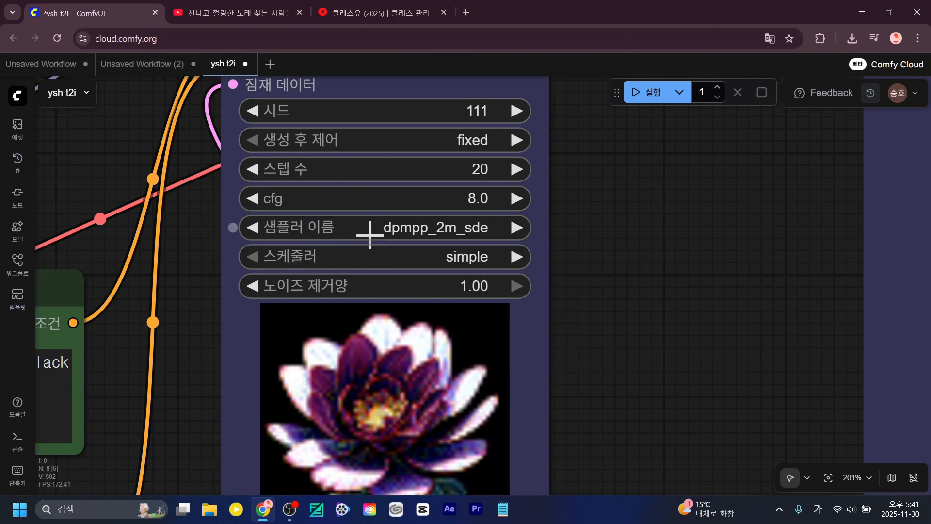
left_click(476, 258)
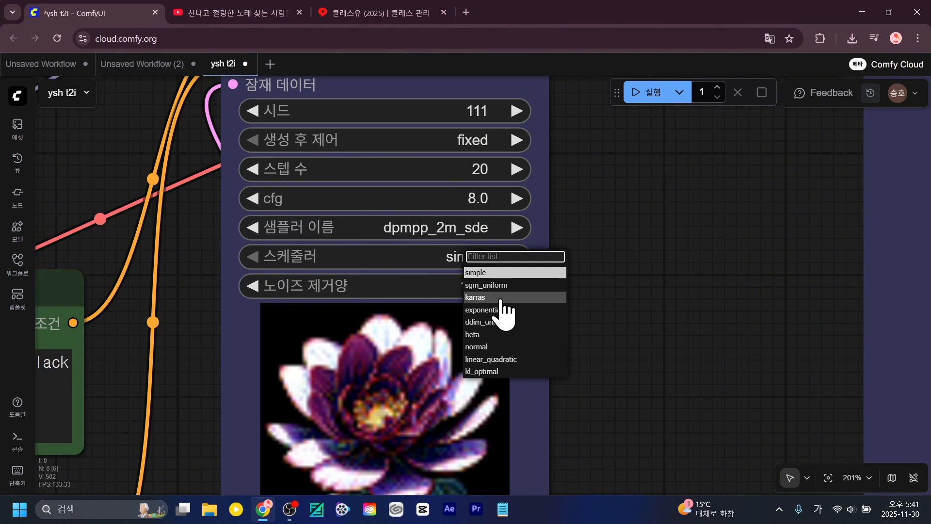
left_click(501, 298)
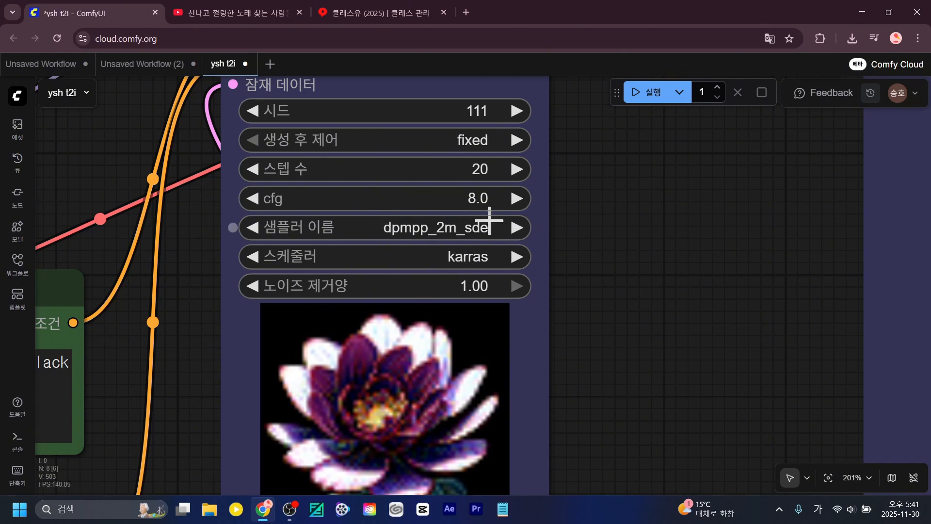
Try ddim_uniform as the KSampler scheduler, and return the scheduler to karras.
left_click(471, 256)
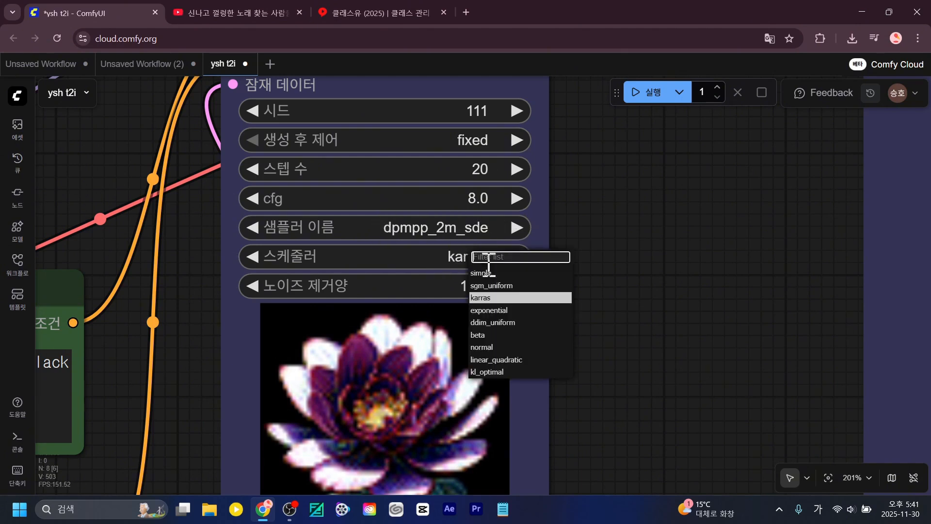
left_click(493, 322)
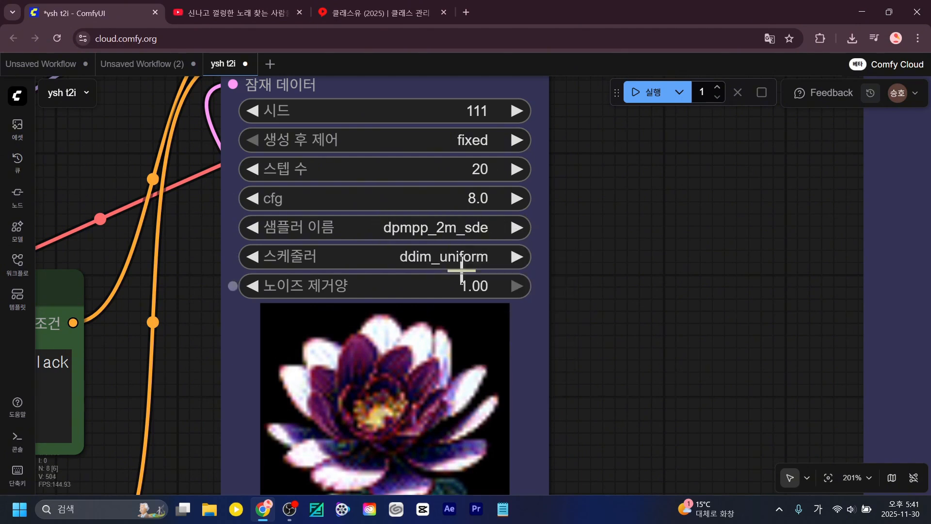
left_click(488, 258)
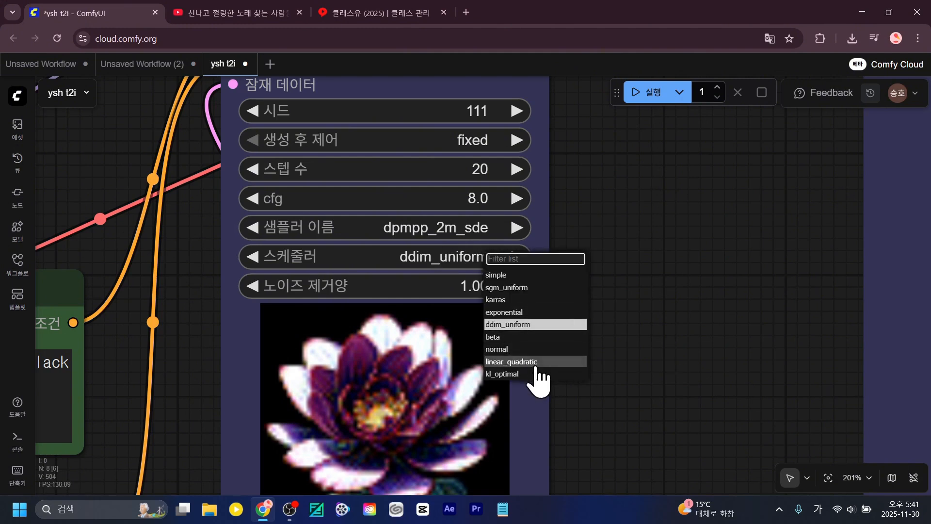
left_click(534, 299)
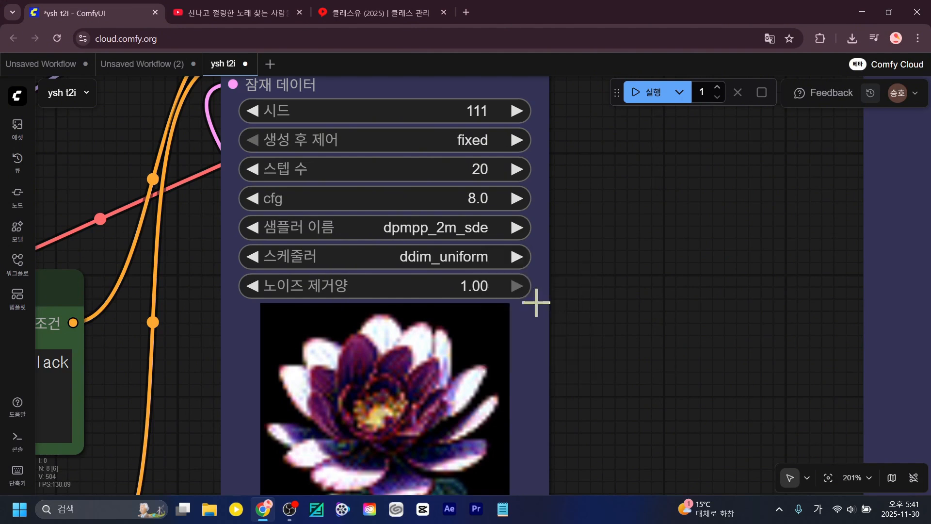
Run the workflow with dpmpp_2m_sde and karras, and inspect the generated flower in the image preview node.
scroll(709, 260, "down", 3)
left_click_drag(702, 285, 430, 292)
scroll(453, 294, "down", 3)
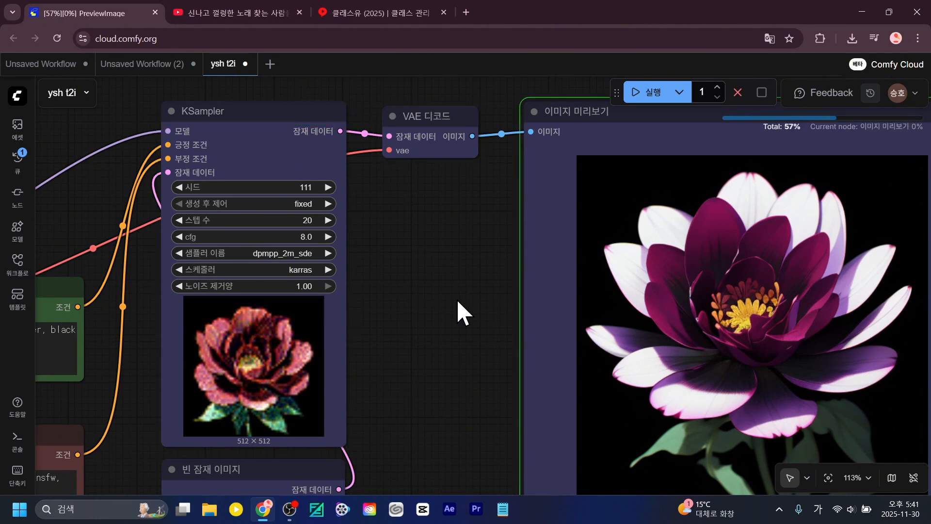
left_click_drag(439, 359, 276, 281)
scroll(326, 295, "up", 3)
left_click_drag(313, 308, 124, 383)
scroll(648, 309, "down", 3)
scroll(694, 306, "up", 6)
scroll(721, 302, "down", 6)
left_click_drag(208, 345, 564, 349)
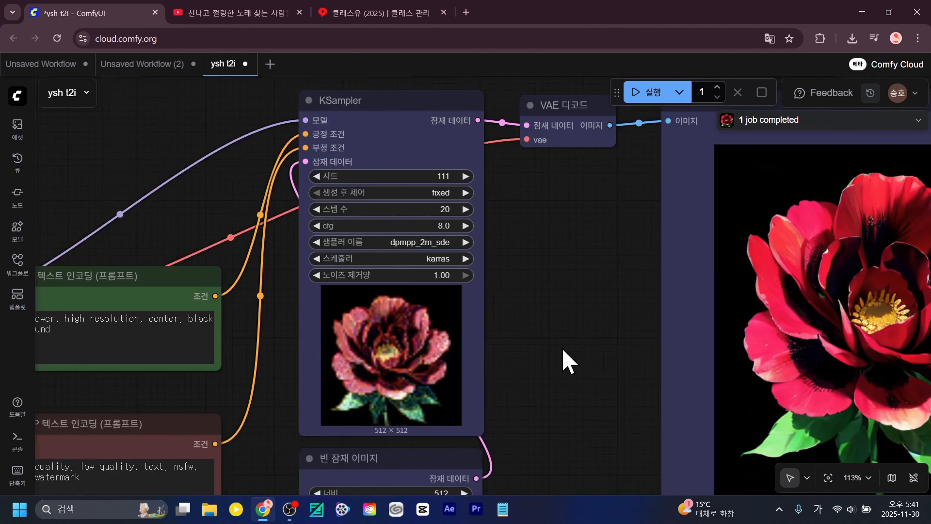
Change the KSampler scheduler to ddim_uniform and run the workflow with the dpmpp_2m_sde sampler.
scroll(524, 286, "up", 5)
left_click_drag(523, 287, 616, 281)
left_click(488, 239)
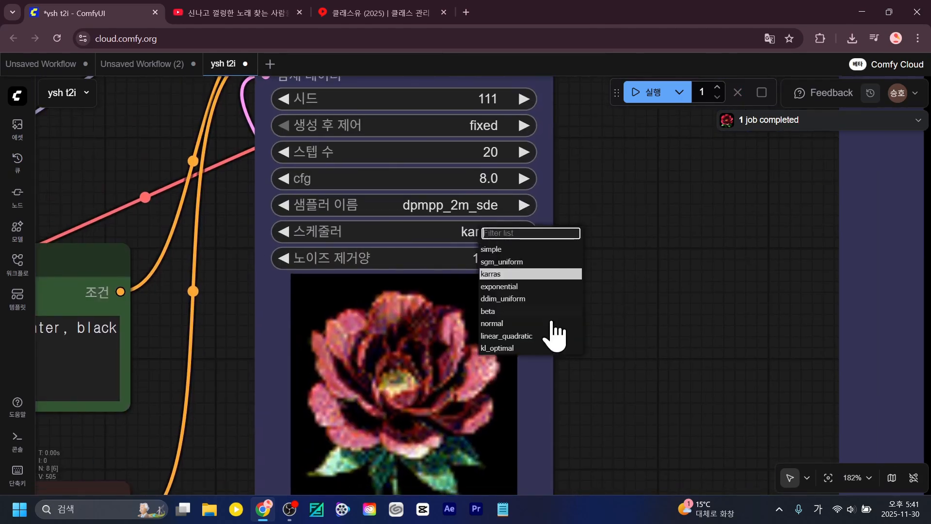
left_click(512, 299)
left_click_drag(721, 275, 389, 245)
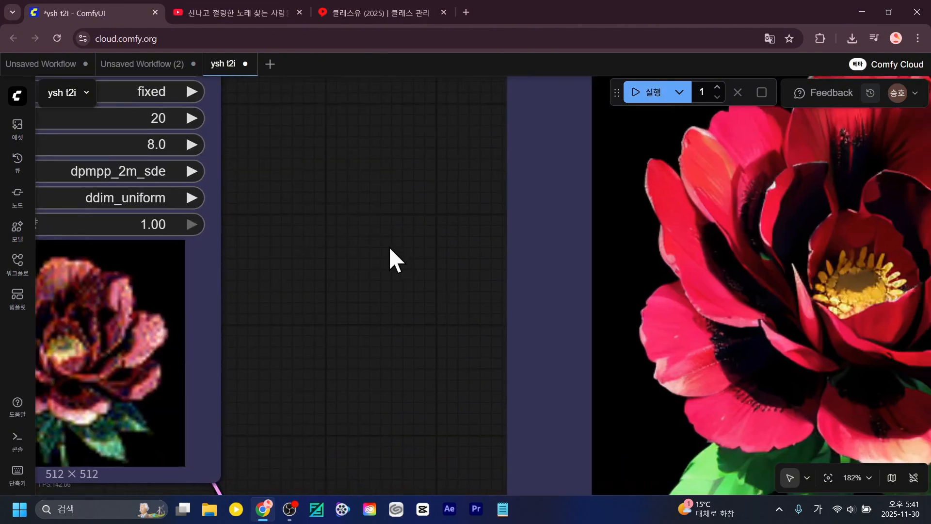
scroll(389, 246, "down", 3)
key("ctrl+Return")
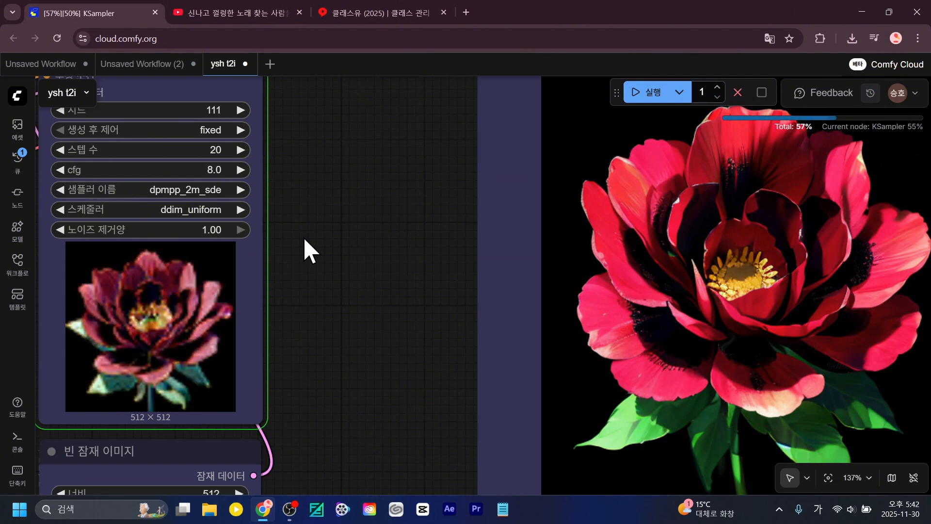
Set the KSampler sampler name to ddim.
left_click(194, 194)
scroll(257, 379, "down", 3)
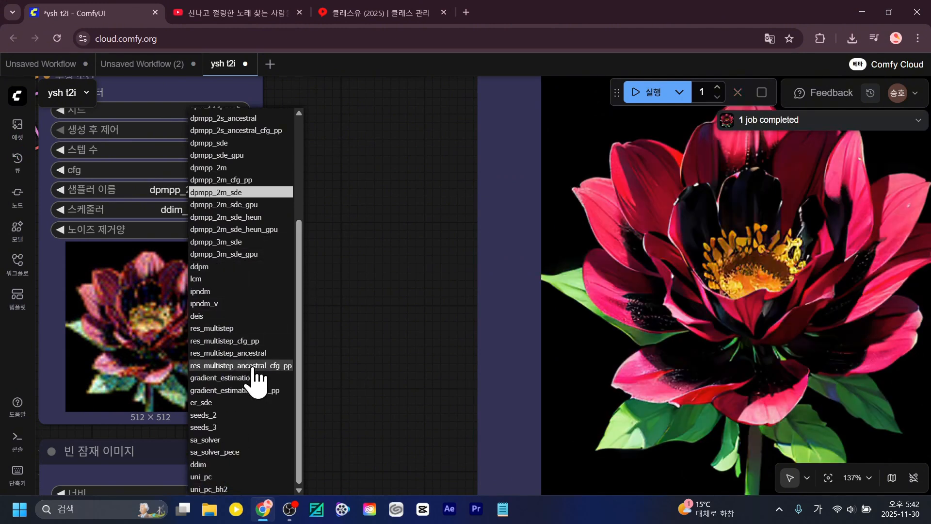
left_click_drag(303, 438, 297, 470)
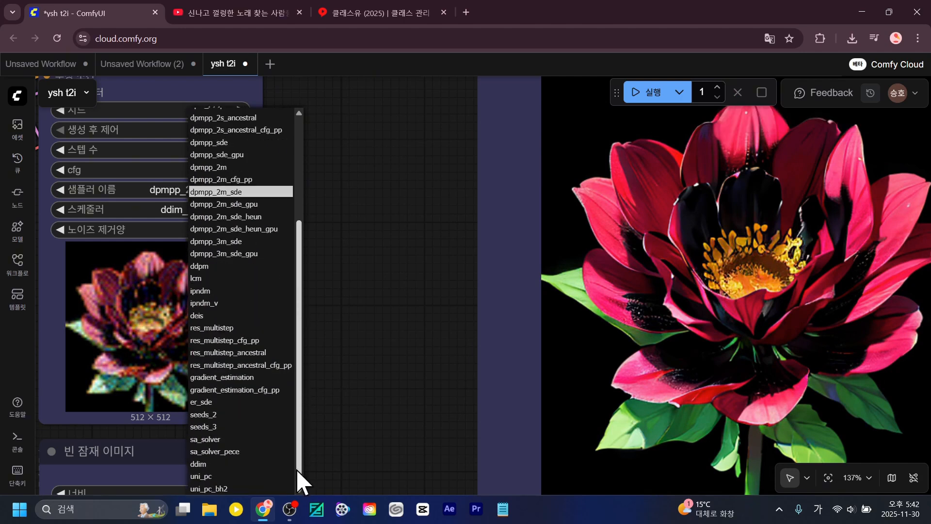
left_click(222, 465)
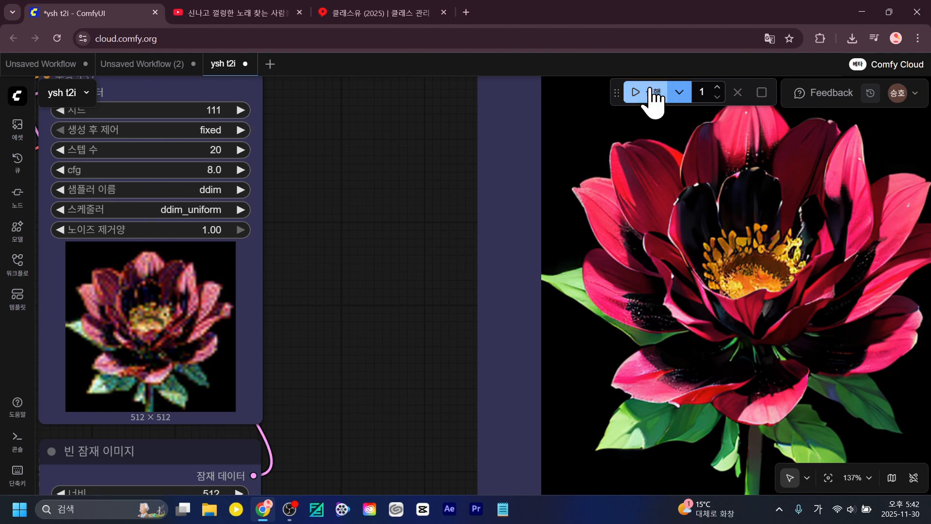
Run the workflow with ddim and ddim_uniform, and inspect the generated flower in the image preview node.
left_click_drag(417, 304, 514, 362)
scroll(272, 303, "down", 3)
scroll(286, 302, "up", 4)
scroll(287, 303, "down", 3)
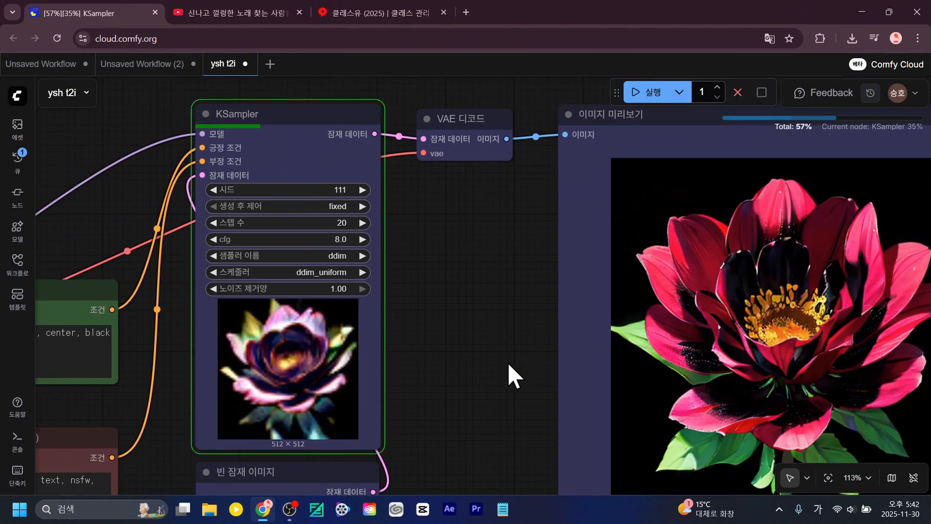
left_click_drag(493, 358, 358, 350)
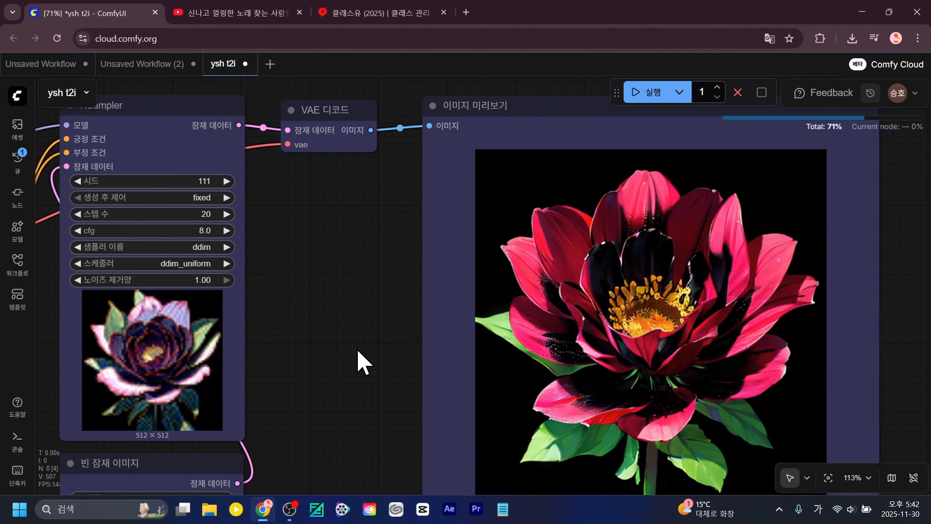
left_click_drag(358, 350, 231, 317)
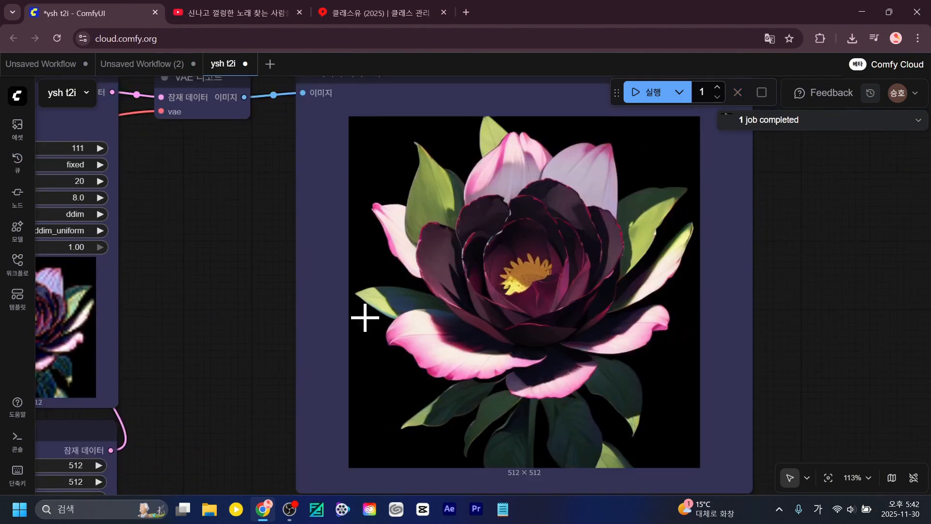
scroll(489, 308, "up", 4)
scroll(750, 304, "down", 4)
Set the KSampler sampler name to dpmpp_3m_sde_gpu.
left_click_drag(318, 279, 482, 270)
scroll(482, 270, "up", 3)
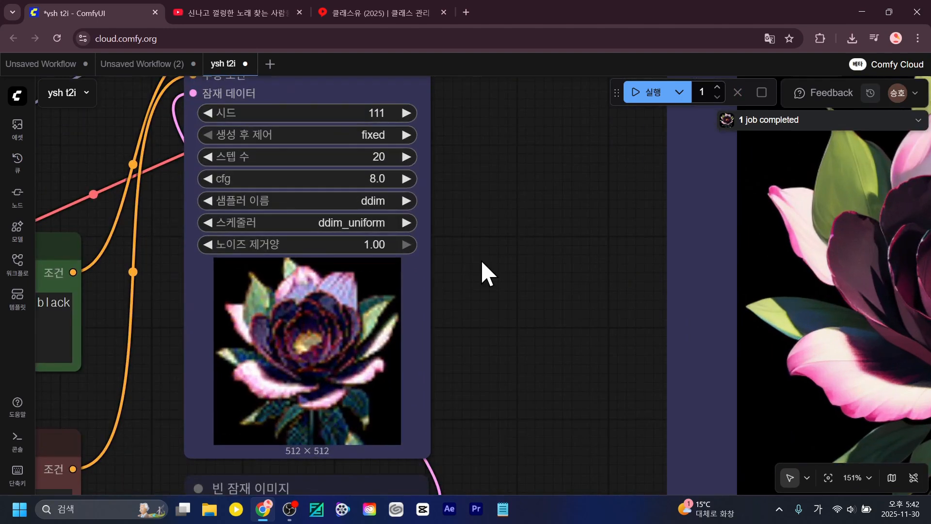
left_click(378, 201)
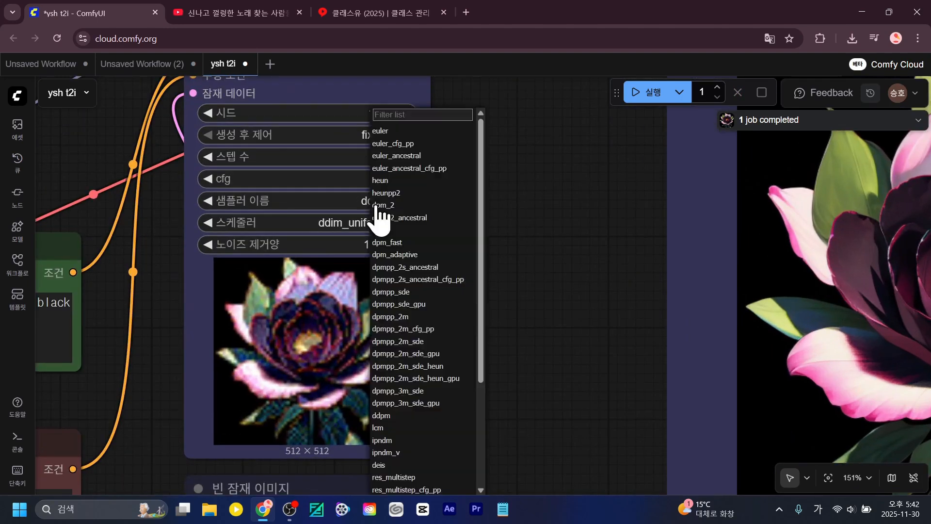
left_click(425, 406)
Run the workflow with dpmpp_3m_sde_gpu and ddim_uniform, and inspect the generated flower in the image preview node.
left_click_drag(582, 268, 387, 269)
scroll(386, 269, "down", 2)
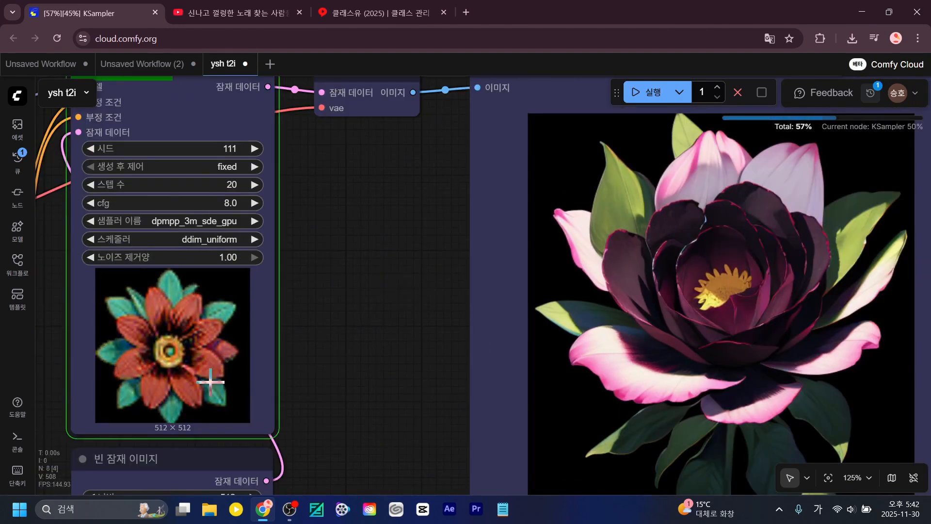
scroll(416, 334, "down", 2)
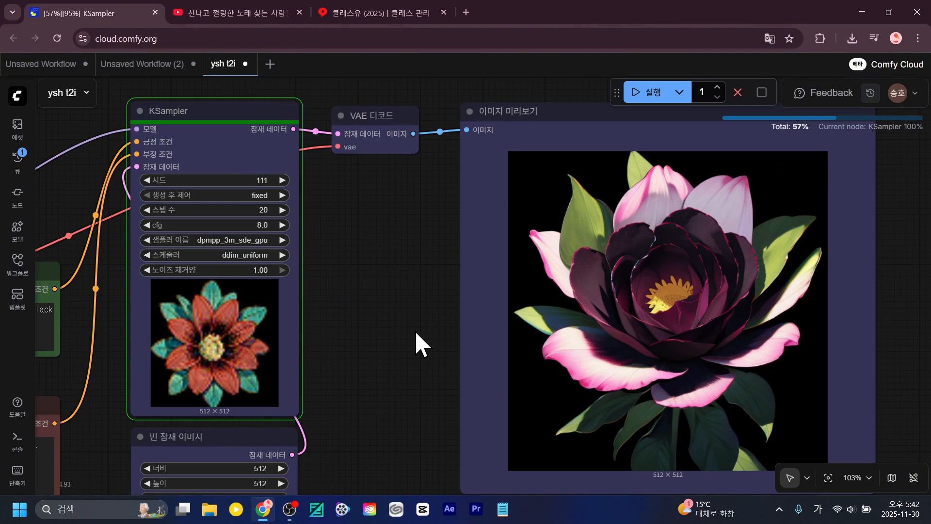
scroll(416, 335, "up", 4)
left_click_drag(415, 332, 534, 380)
scroll(213, 355, "down", 3)
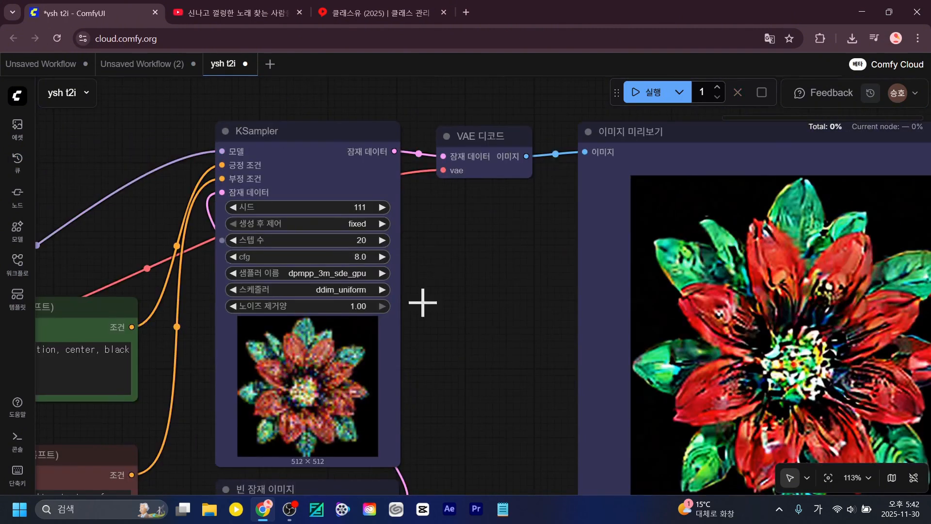
left_click_drag(793, 289, 351, 209)
left_click_drag(61, 308, 352, 326)
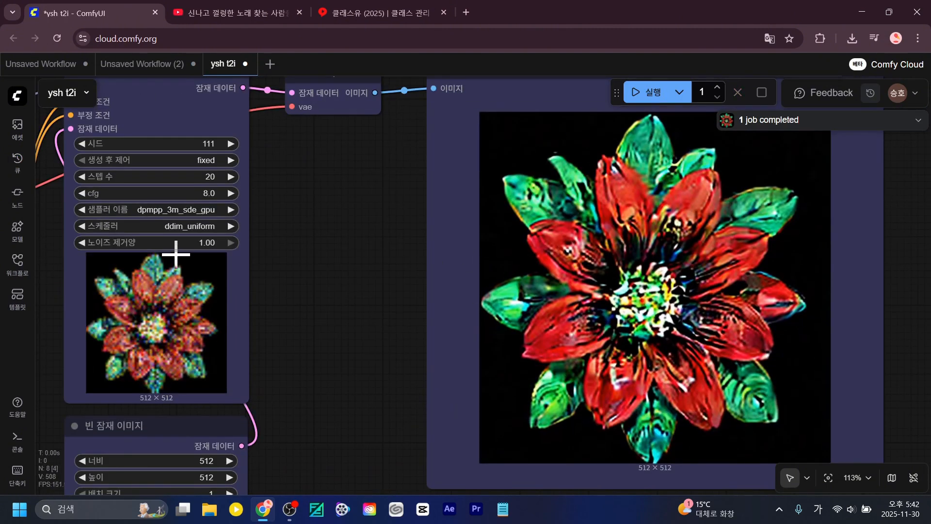
Change the KSampler scheduler to karras and run the workflow with the dpmpp_3m_sde_gpu sampler.
left_click(177, 226)
left_click(225, 268)
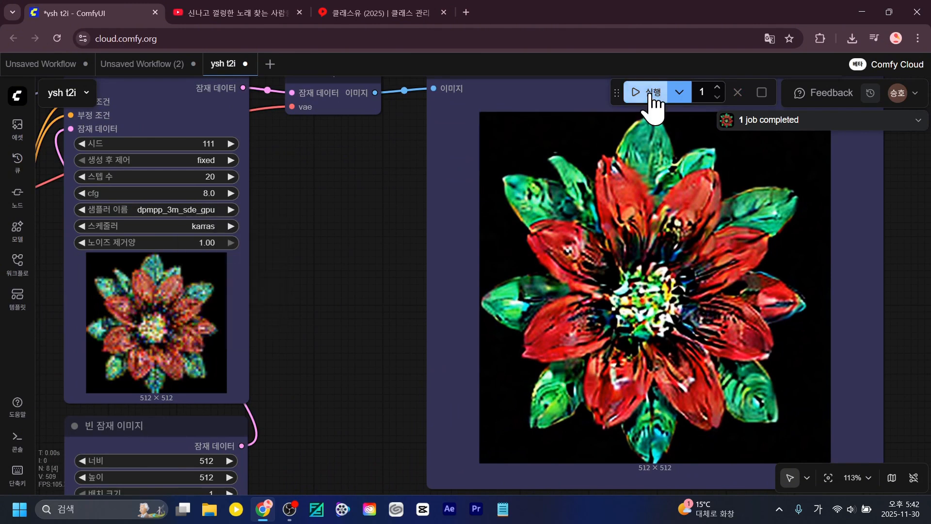
left_click(175, 226)
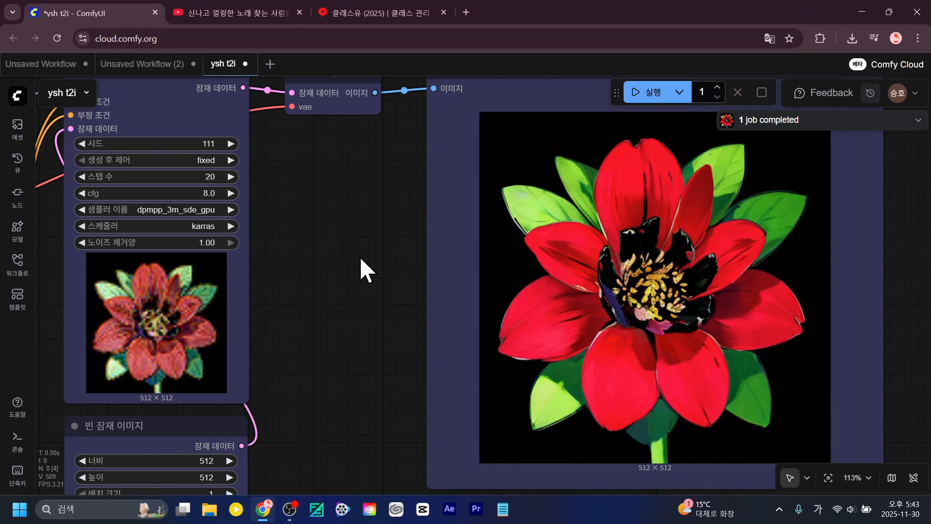
Set the KSampler sampler name to dpmpp_3m_sde and run the workflow with the karras scheduler.
left_click(170, 209)
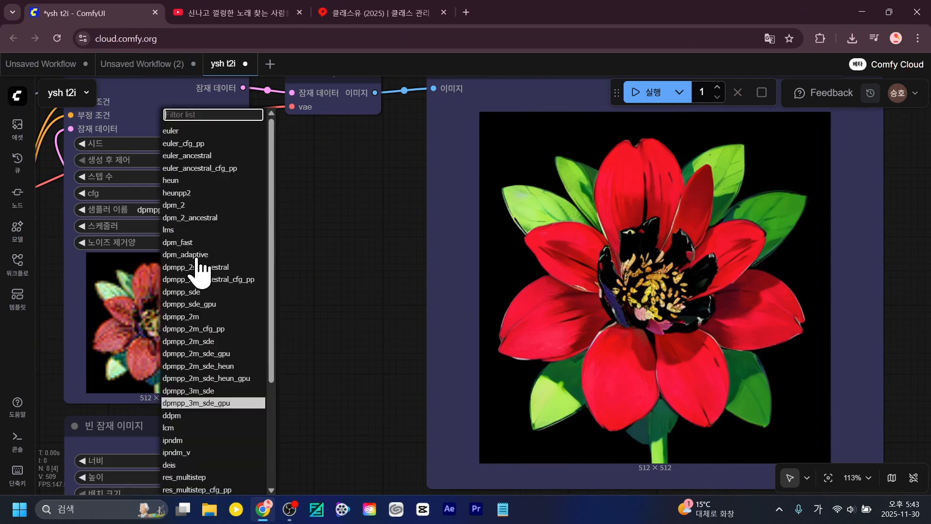
scroll(219, 493, "down", 3)
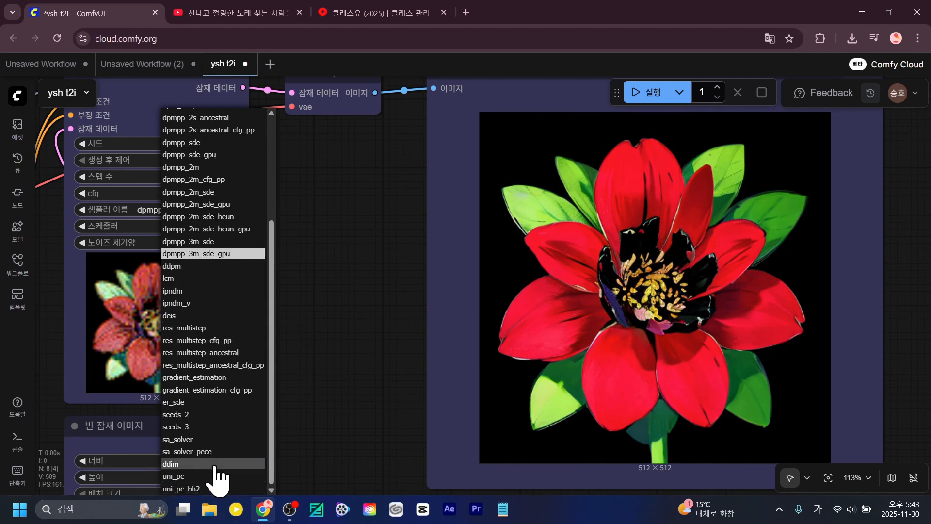
scroll(221, 281, "up", 5)
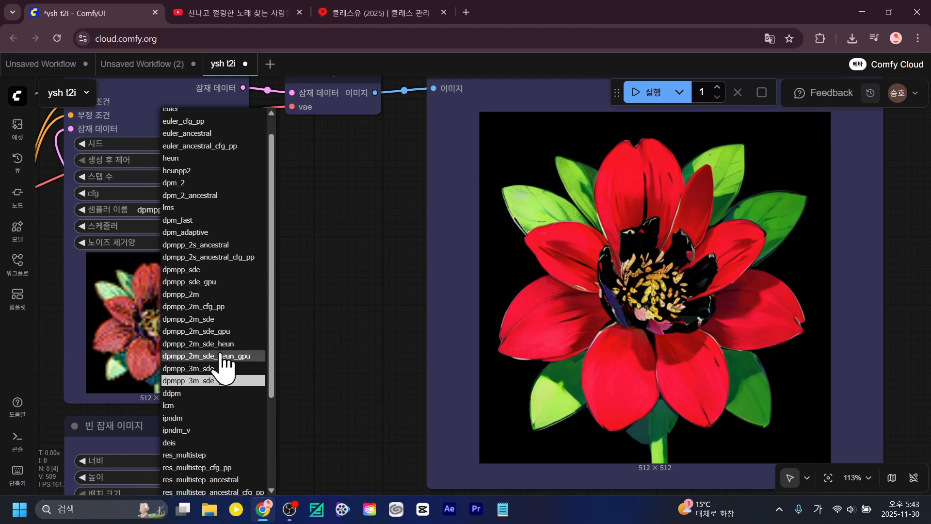
scroll(220, 363, "up", 1)
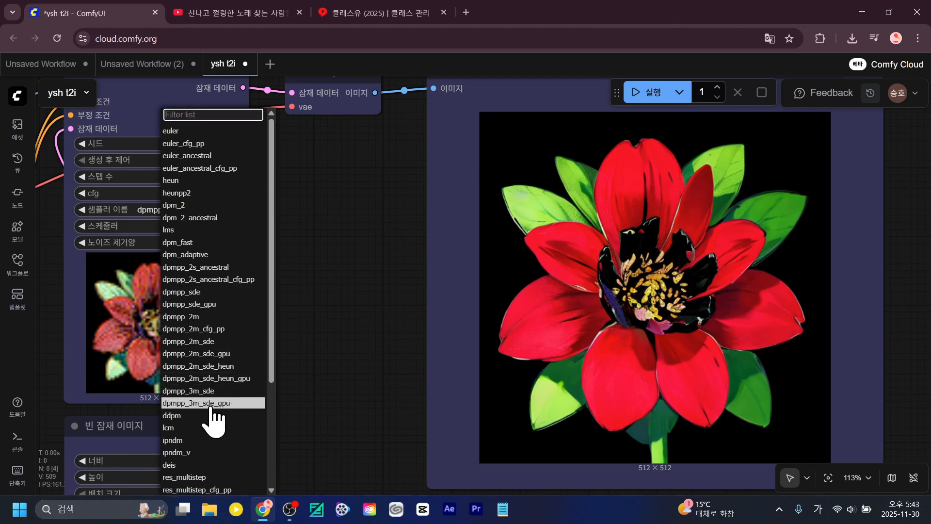
left_click(220, 392)
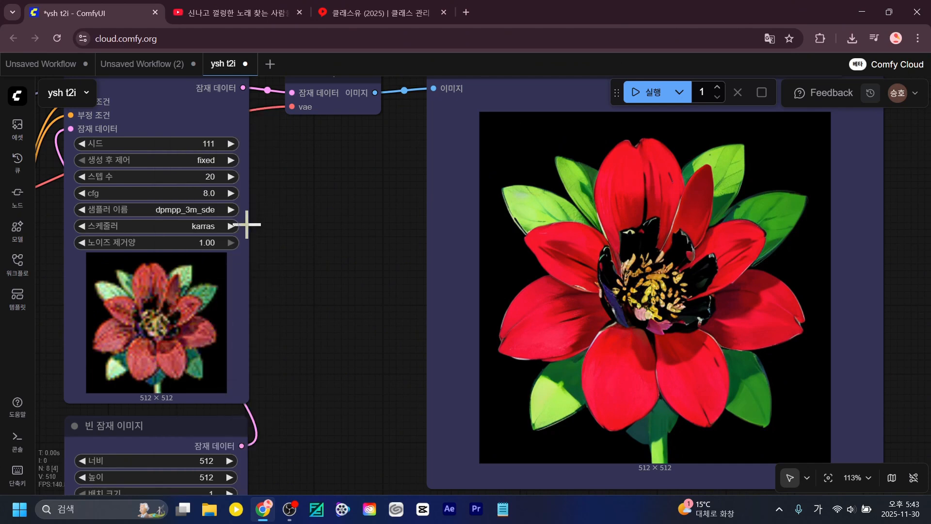
left_click(647, 94)
scroll(412, 339, "down", 3)
left_click_drag(416, 370, 467, 342)
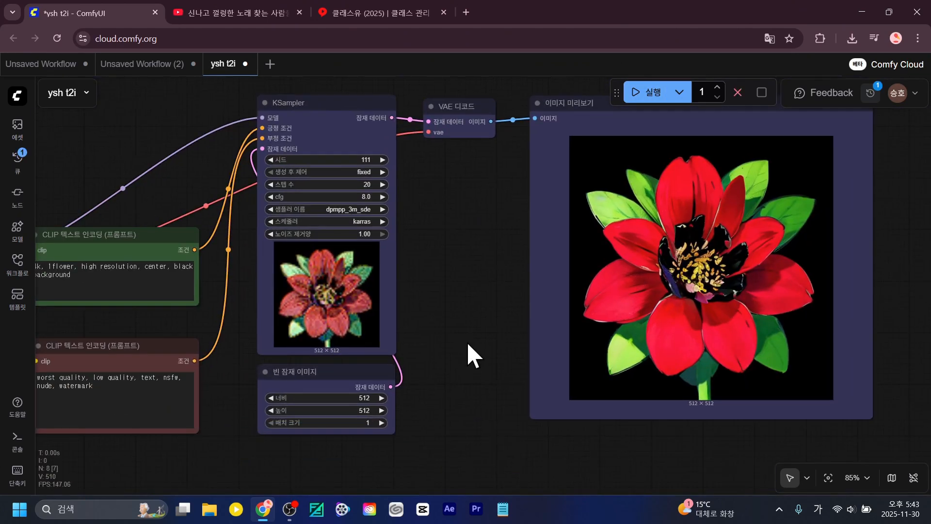
Inspect the flower generated with dpmpp_3m_sde and karras in the image preview node.
scroll(438, 219, "up", 7)
scroll(480, 216, "down", 5)
left_click_drag(513, 217, 206, 285)
scroll(474, 256, "up", 4)
scroll(430, 260, "down", 3)
left_click_drag(248, 315, 394, 318)
scroll(723, 335, "up", 6)
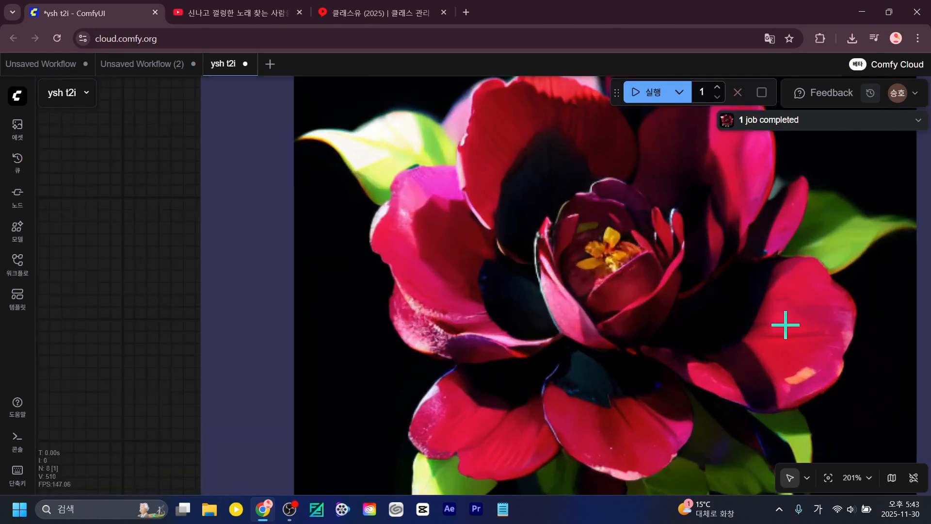
scroll(451, 358, "down", 5)
left_click_drag(276, 336, 212, 272)
Review the KSampler settings, including step count, cfg, sampler name and scheduler, alongside the generated preview.
left_click_drag(200, 239, 676, 373)
scroll(676, 374, "up", 5)
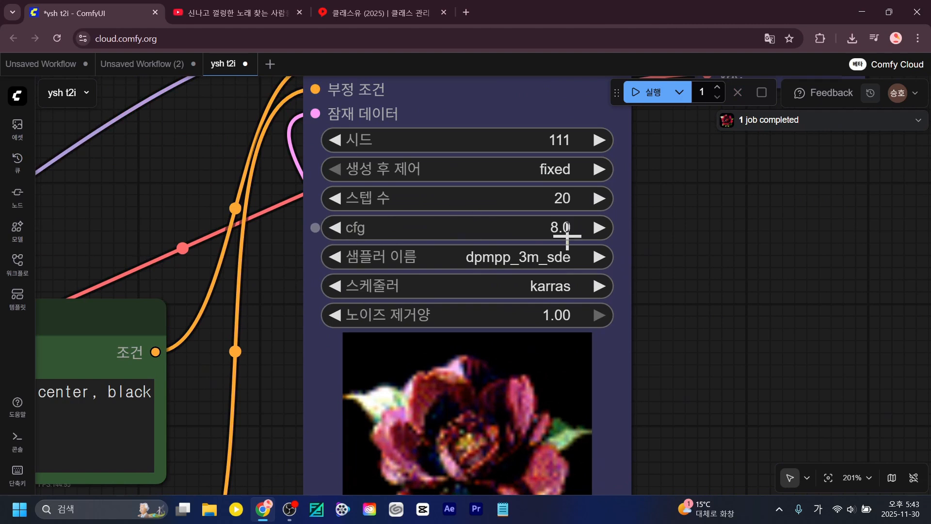
scroll(639, 237, "down", 4)
left_click_drag(710, 292, 738, 282)
left_click_drag(719, 245, 532, 294)
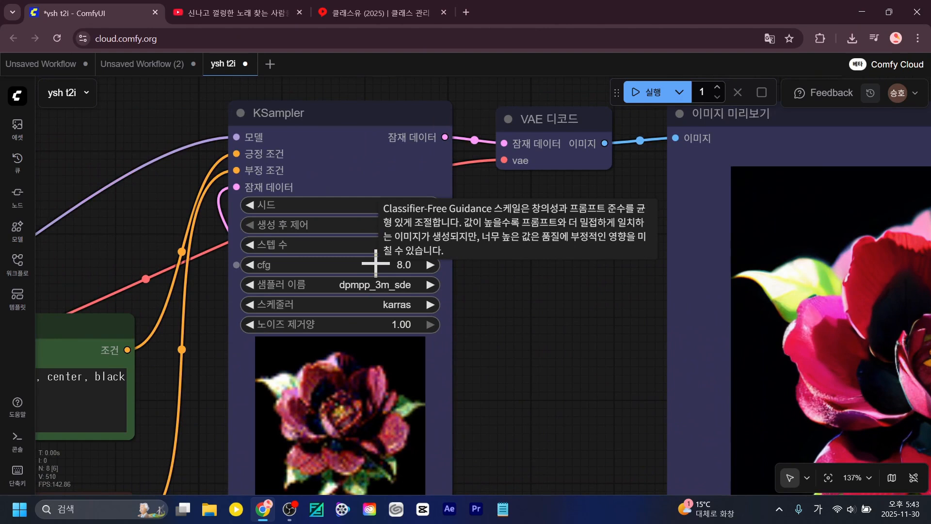
left_click_drag(540, 321, 381, 283)
scroll(423, 352, "down", 3)
left_click_drag(425, 360, 500, 300)
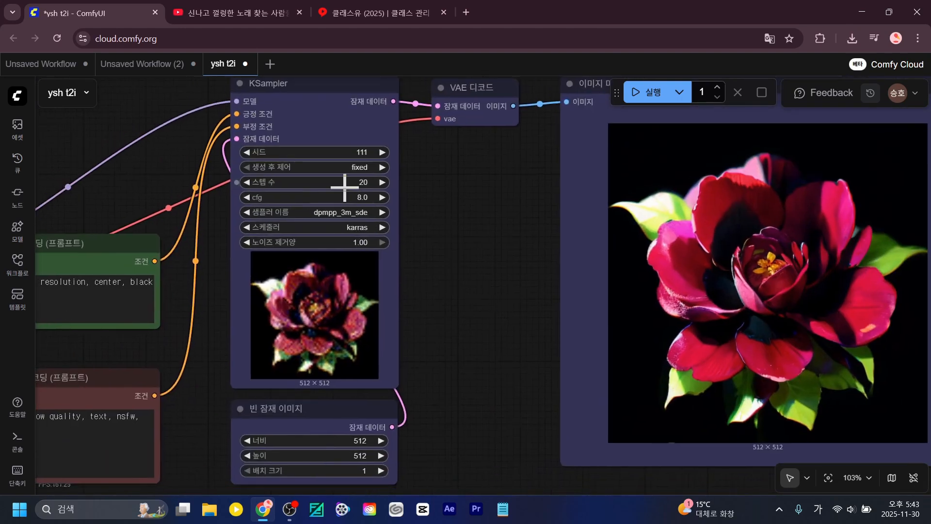
Increase the KSampler step count to 33 and run the workflow.
left_click_drag(377, 188, 367, 201)
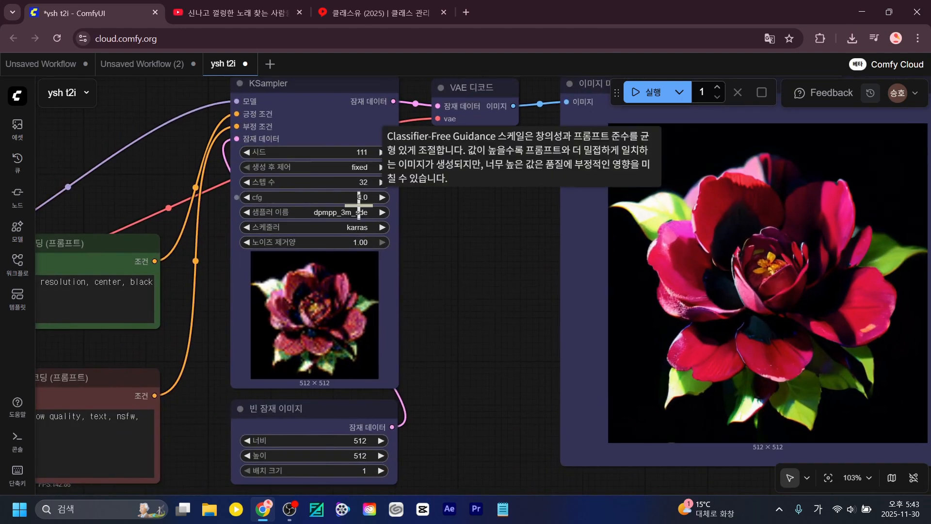
left_click_drag(495, 289, 93, 280)
scroll(171, 329, "up", 4)
left_click_drag(149, 316, 648, 305)
scroll(572, 342, "down", 6)
left_click_drag(558, 353, 571, 377)
scroll(564, 378, "down", 2)
Move the two CLIP text encode nodes and the checkpoint loader node up into a more compact arrangement.
left_click_drag(285, 293, 286, 213)
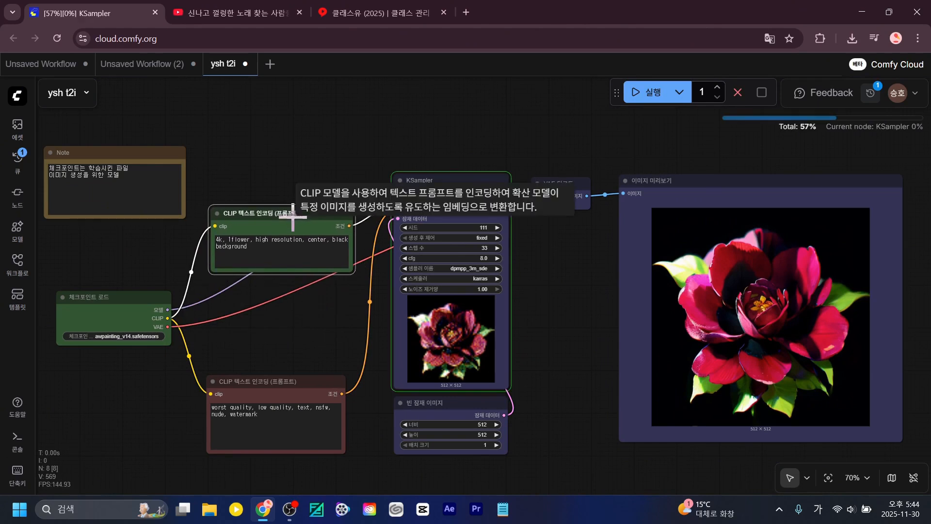
left_click_drag(295, 389, 298, 302)
left_click_drag(120, 293, 121, 236)
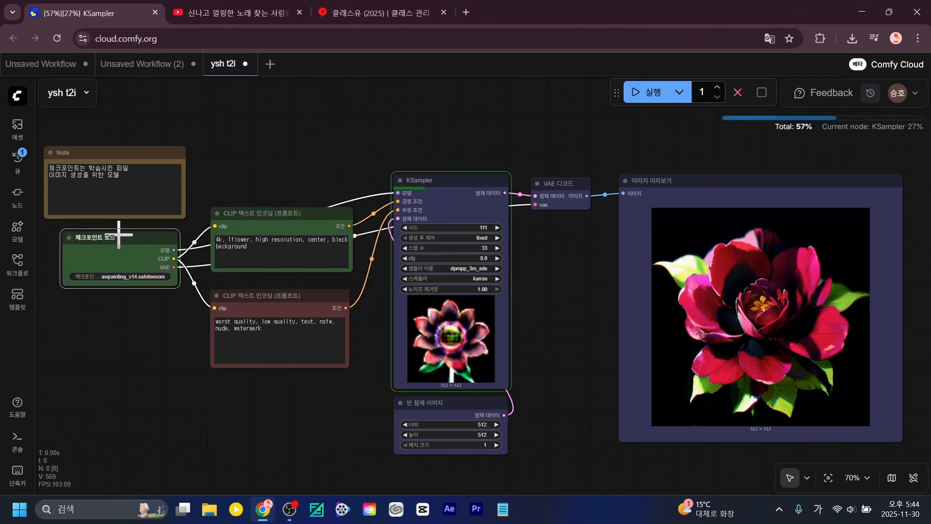
Inspect the flower generated with 33 steps in the image preview node and compare it with the KSampler settings.
scroll(572, 424, "up", 3)
left_click_drag(572, 424, 436, 398)
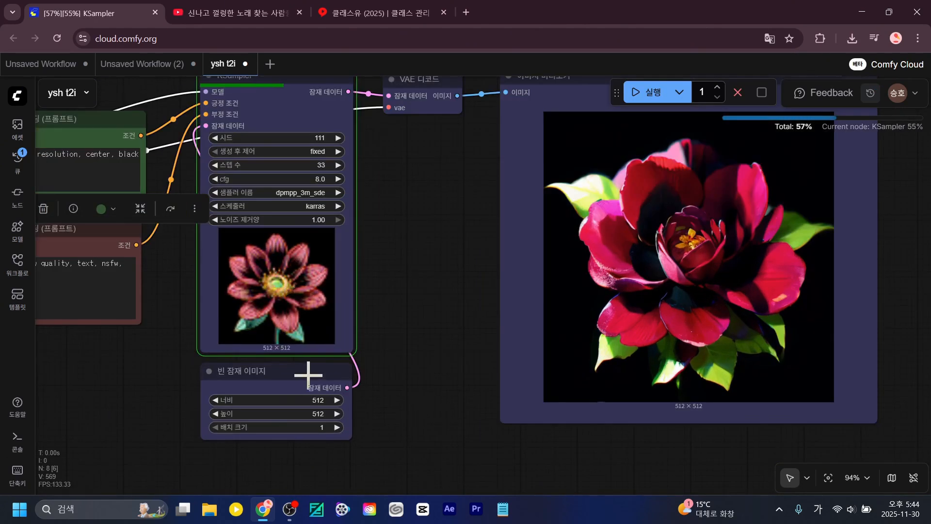
left_click(308, 377)
scroll(394, 386, "up", 4)
left_click(399, 390)
scroll(425, 356, "down", 3)
left_click_drag(426, 355, 330, 391)
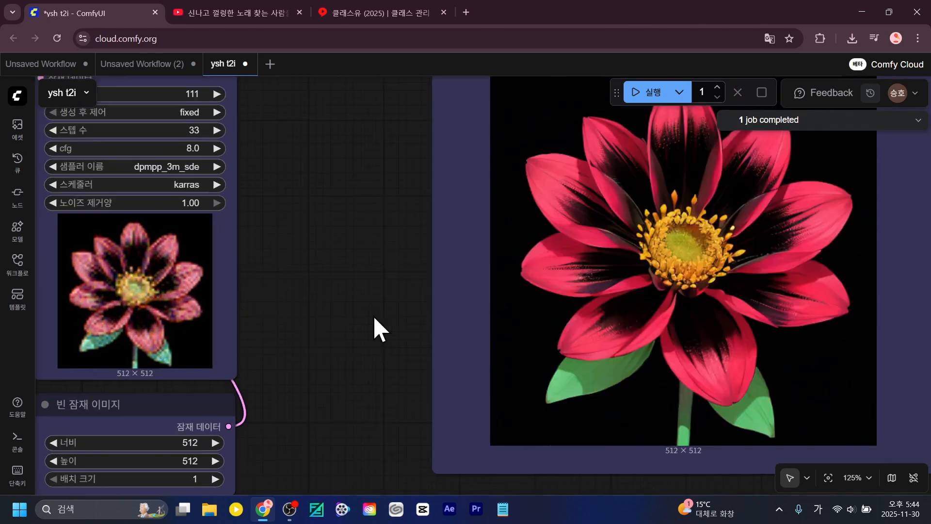
left_click_drag(373, 316, 639, 354)
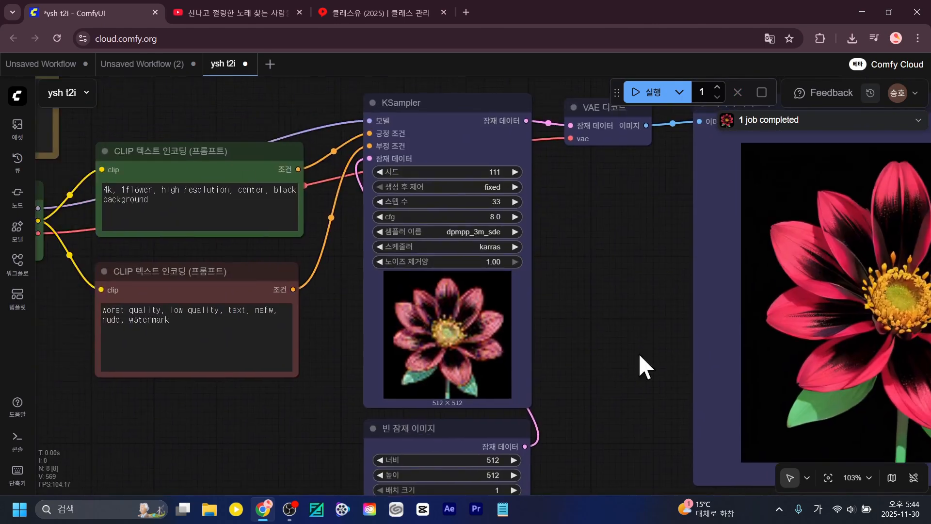
scroll(590, 216, "up", 4)
left_click_drag(578, 362, 152, 253)
scroll(208, 261, "down", 2)
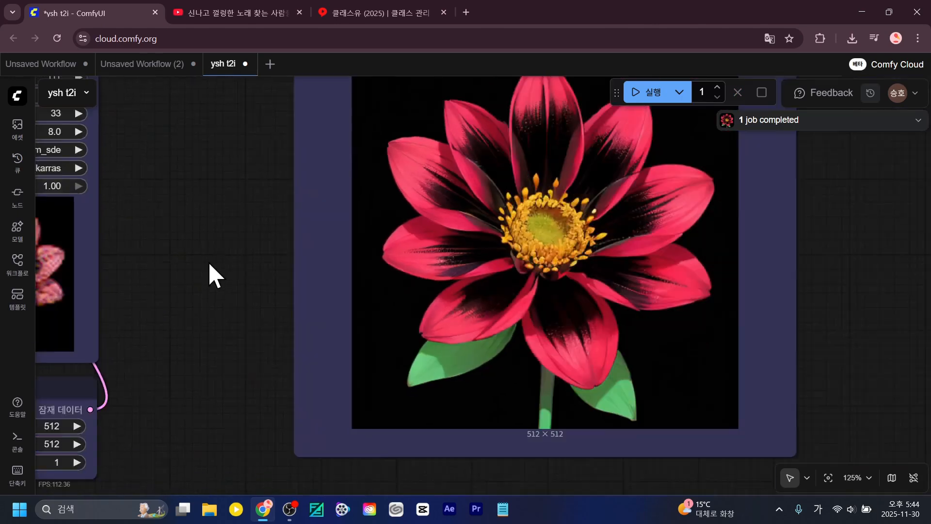
left_click_drag(208, 261, 546, 327)
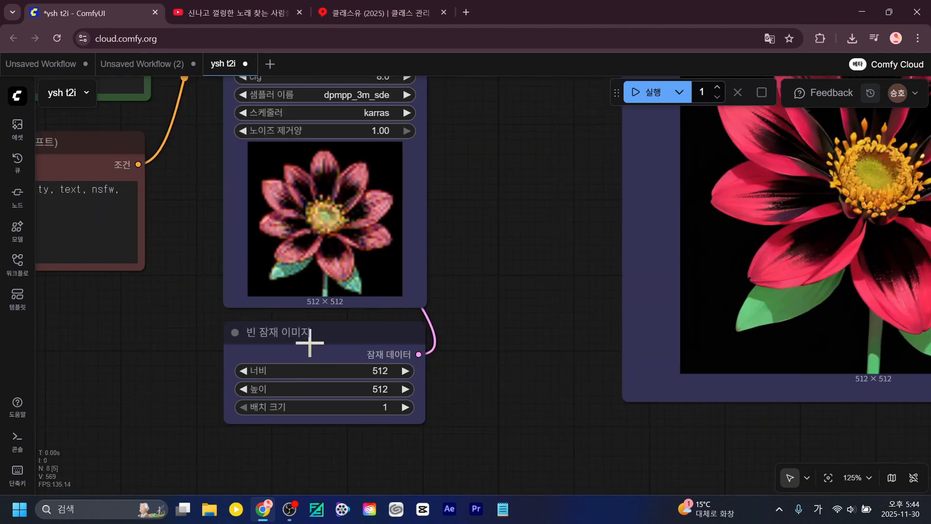
Set the width of the empty latent image node to 2000.
left_click(310, 343)
scroll(516, 392, "up", 3)
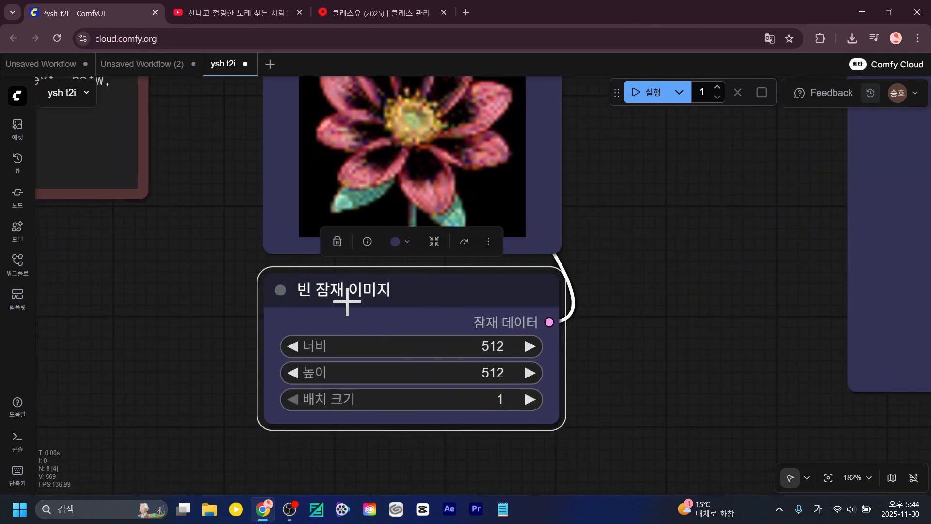
left_click(191, 348)
scroll(191, 348, "down", 4)
left_click_drag(194, 357, 407, 416)
scroll(263, 301, "up", 5)
scroll(265, 303, "up", 1)
left_click(469, 259)
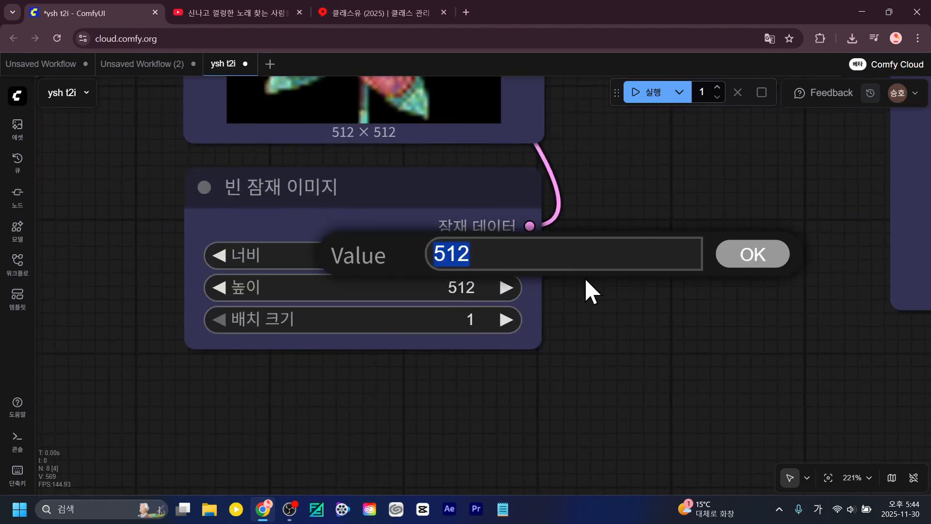
key("BackSpace")
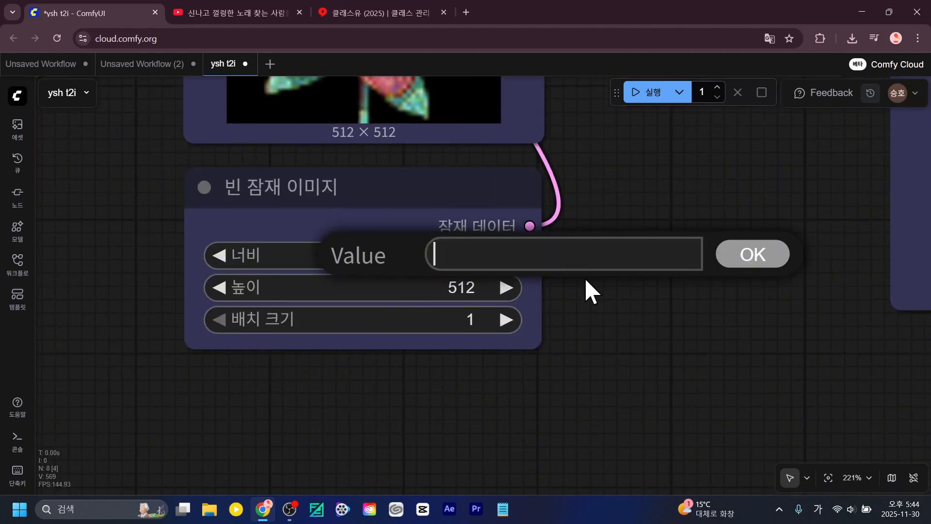
type("9")
key("BackSpace")
type("2000")
key("Return")
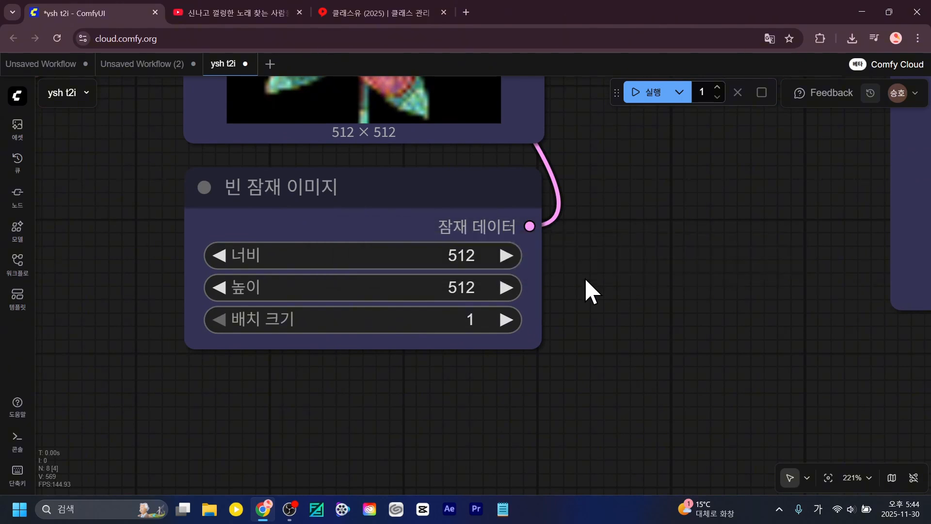
Set the height of the empty latent image node to 2000.
left_click(466, 294)
type("2000")
key("Return")
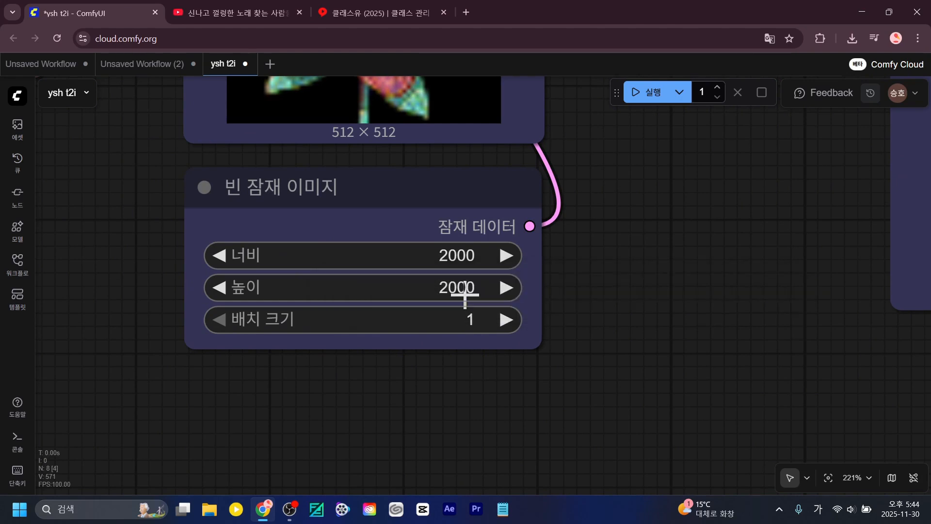
Run the workflow at 2000 × 2000 and inspect the generated image in the image preview node.
left_click(646, 95)
scroll(684, 203, "down", 9)
left_click_drag(700, 214, 388, 359)
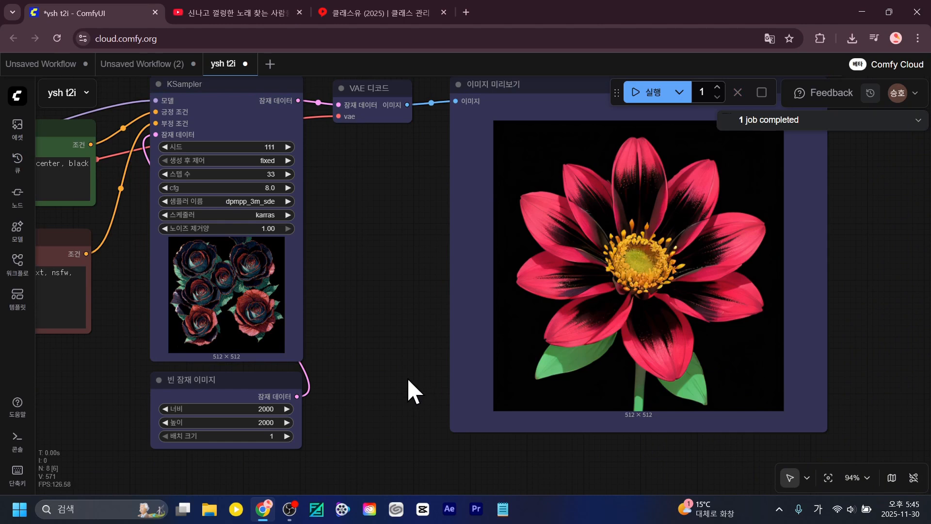
scroll(857, 287, "up", 3)
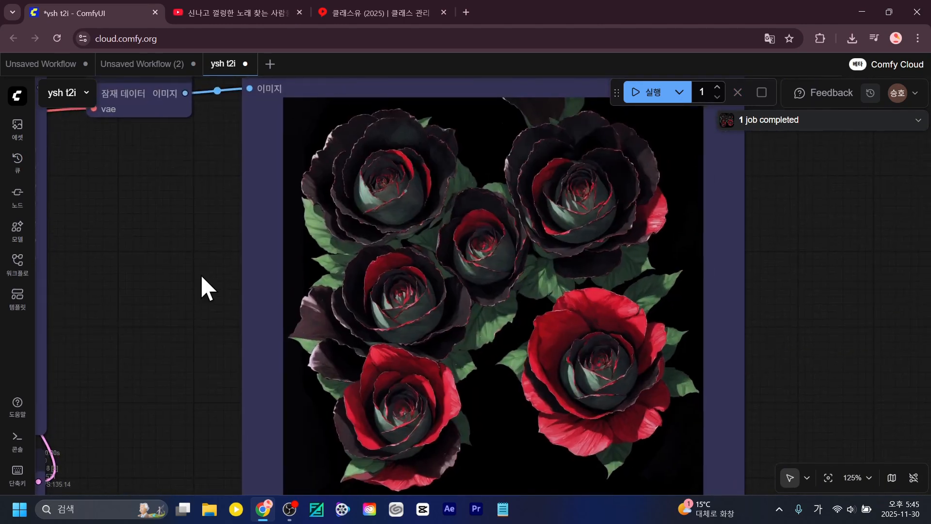
left_click_drag(203, 286, 630, 271)
Set both the width and the height of the empty latent image node to 1000.
left_click_drag(579, 333, 531, 305)
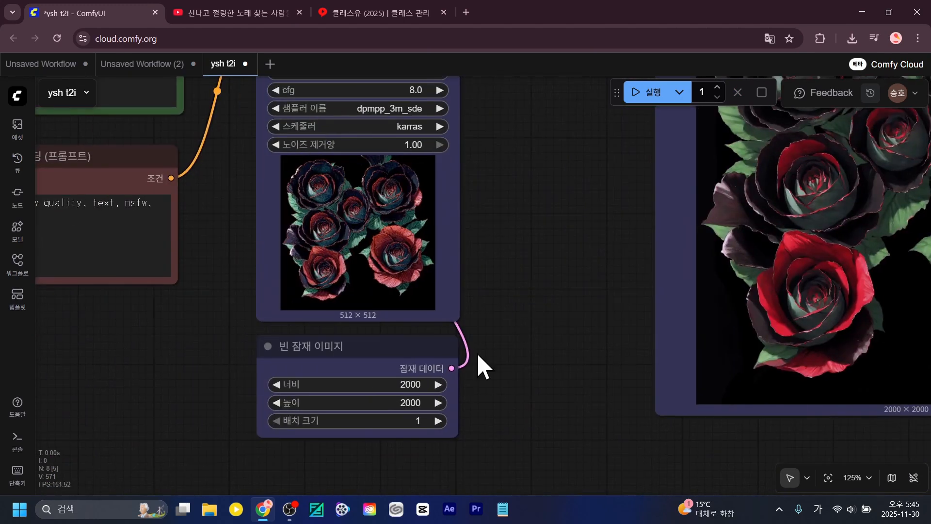
left_click(418, 386)
key("BackSpace")
type("1000")
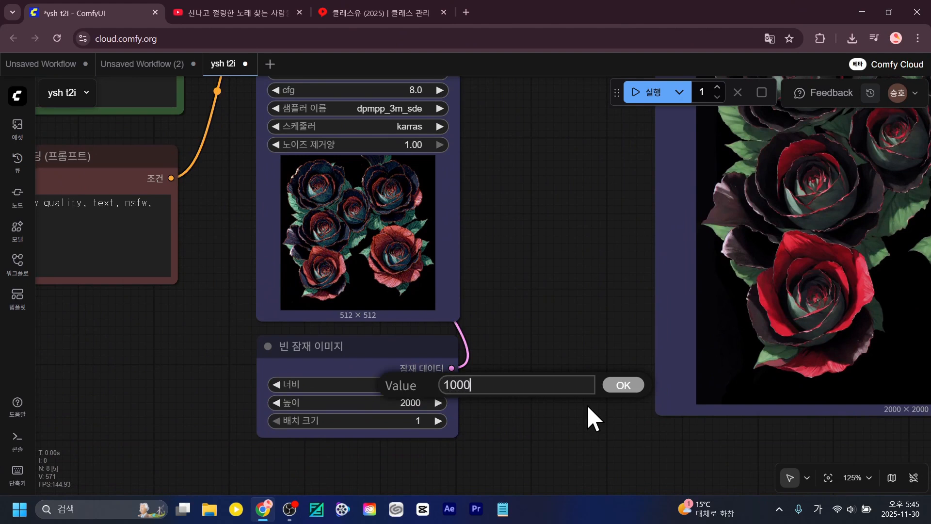
key("Return")
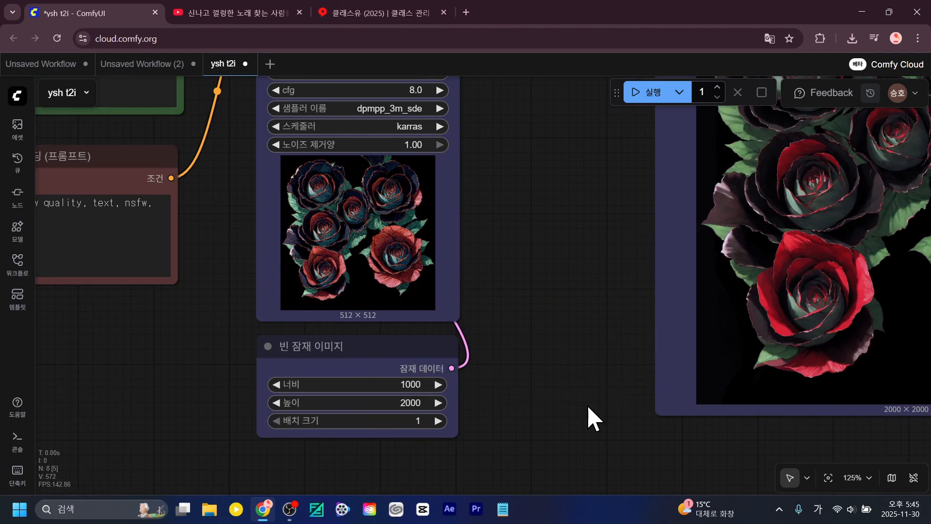
left_click(410, 404)
type("1000")
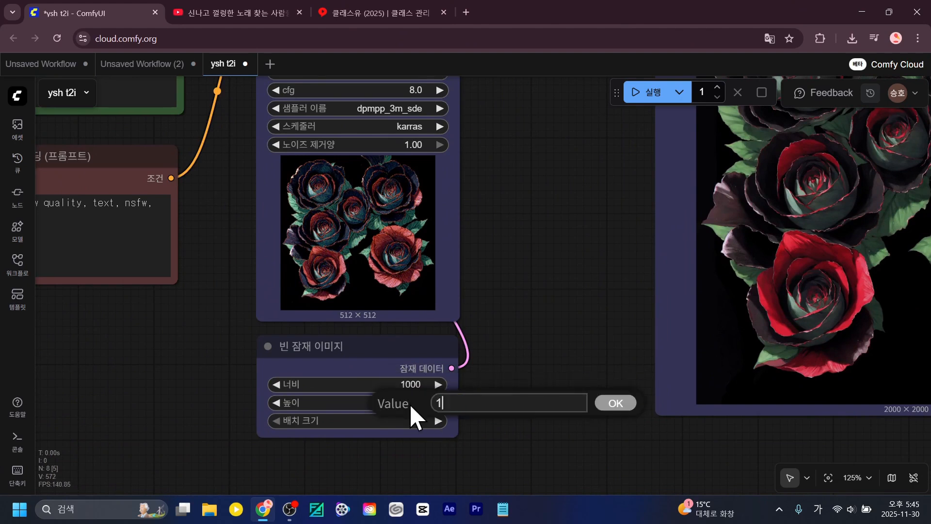
key("Return")
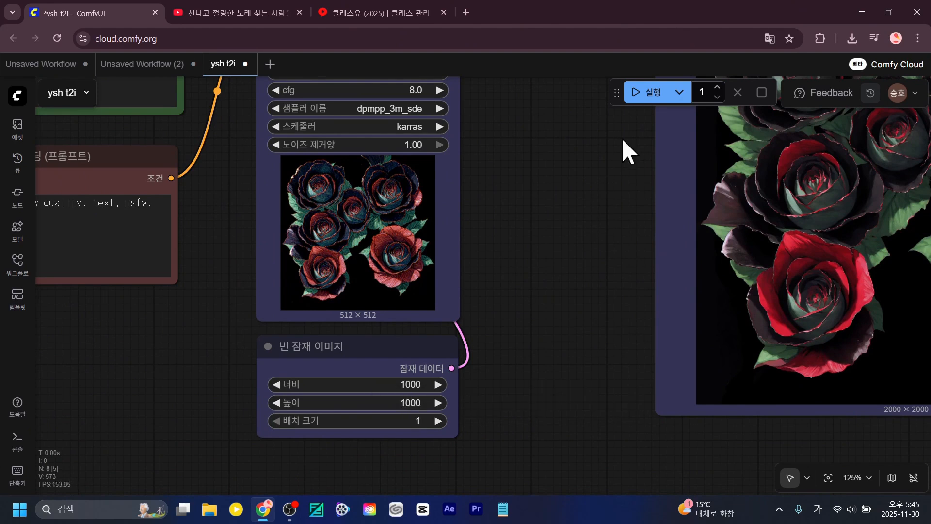
Run the workflow at 1000 × 1000 and inspect the generated flower in the image preview node.
scroll(487, 289, "down", 5)
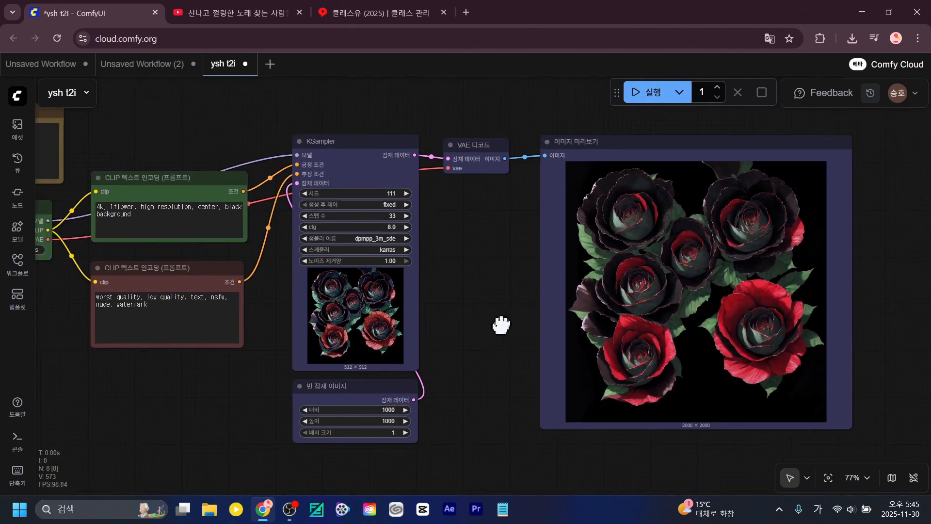
left_click_drag(501, 325, 505, 324)
key("ctrl+Return")
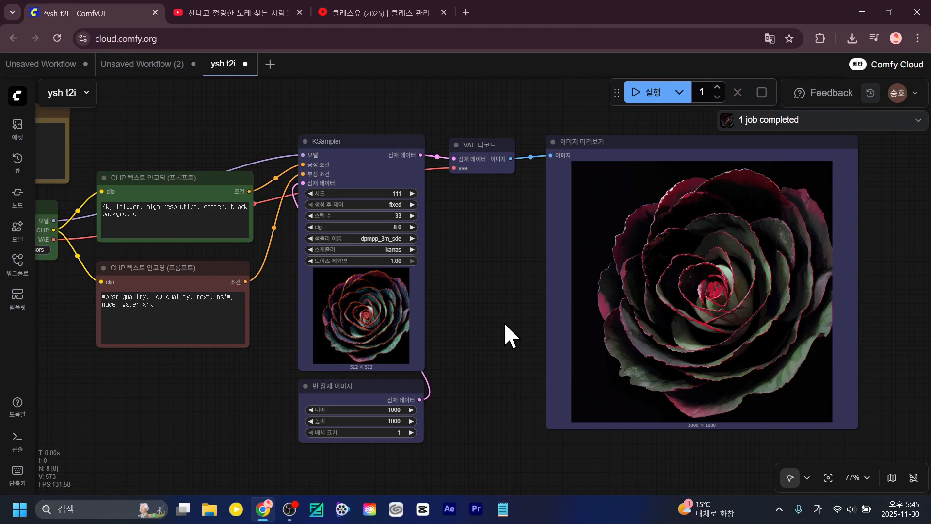
left_click_drag(196, 395, 522, 420)
scroll(291, 297, "up", 10)
scroll(522, 368, "down", 5)
left_click_drag(522, 367, 29, 241)
left_click_drag(729, 314, 379, 336)
Enter 900 as the width of the empty latent image node.
left_click_drag(402, 294, 707, 327)
scroll(180, 288, "down", 2)
scroll(624, 333, "up", 4)
left_click(600, 334)
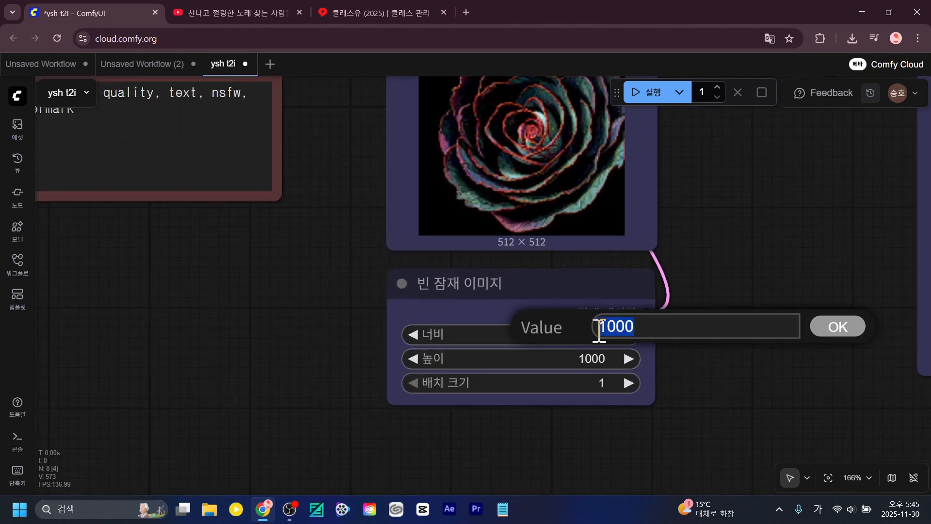
key("BackSpace")
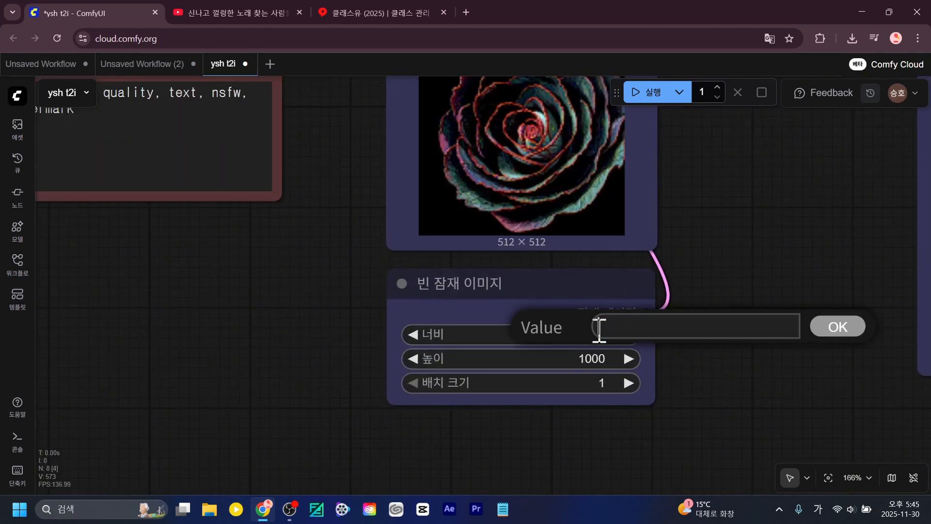
type("900")
key("Return")
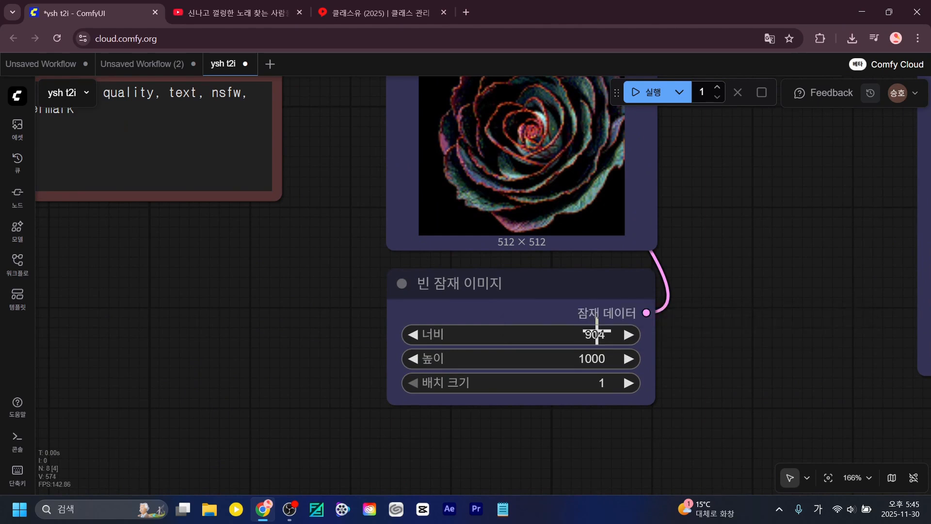
Enter 1500 as both the width and the height of the empty latent image node.
left_click(602, 341)
key("BackSpace")
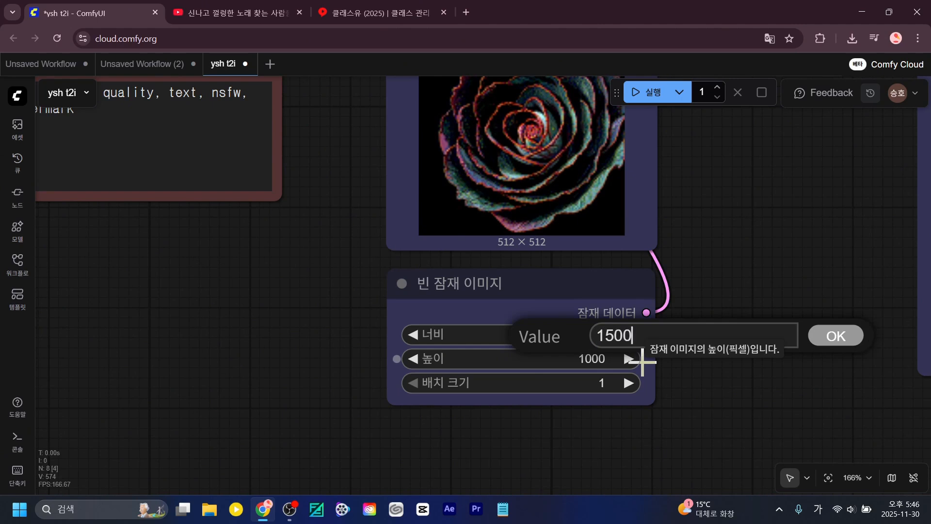
key("Return")
left_click(603, 360)
key("BackSpace")
type("1500")
key("Return")
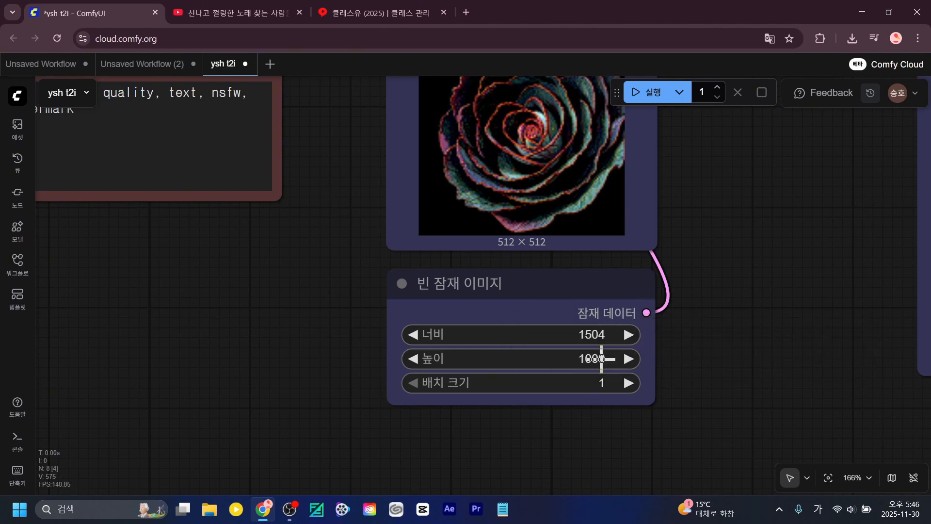
Run the workflow at the 1500 size setting and inspect the generated flowers in the KSampler and image preview nodes.
left_click(675, 87)
scroll(750, 190, "down", 11)
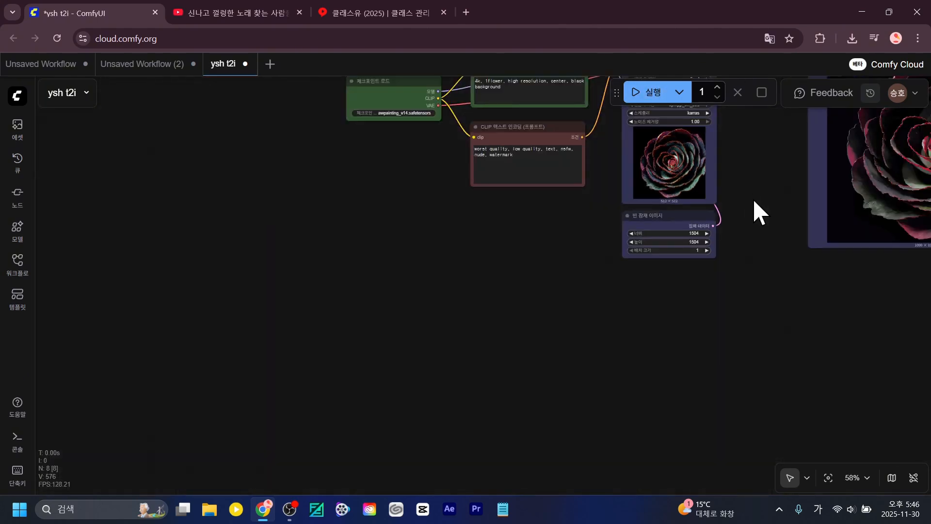
left_click_drag(753, 199, 333, 389)
scroll(368, 380, "up", 4)
left_click_drag(423, 327, 443, 329)
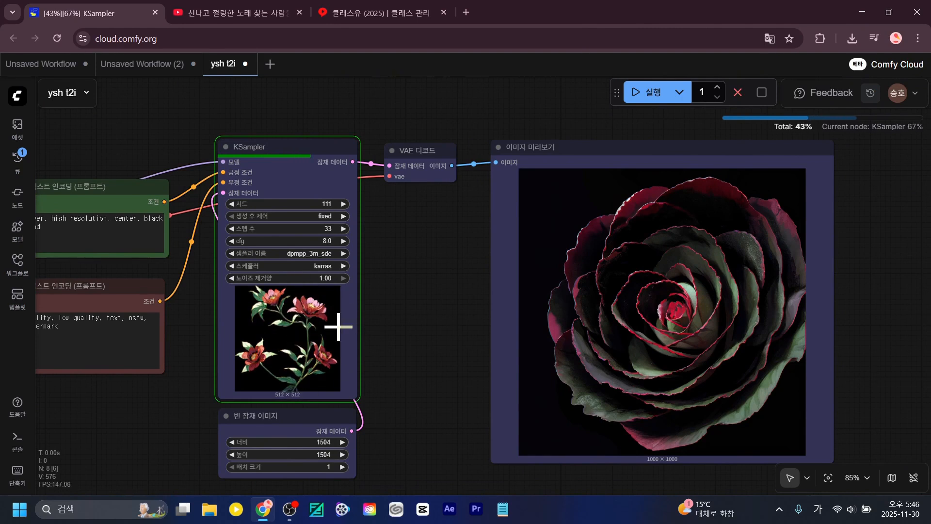
left_click_drag(452, 362, 463, 359)
scroll(451, 391, "up", 8)
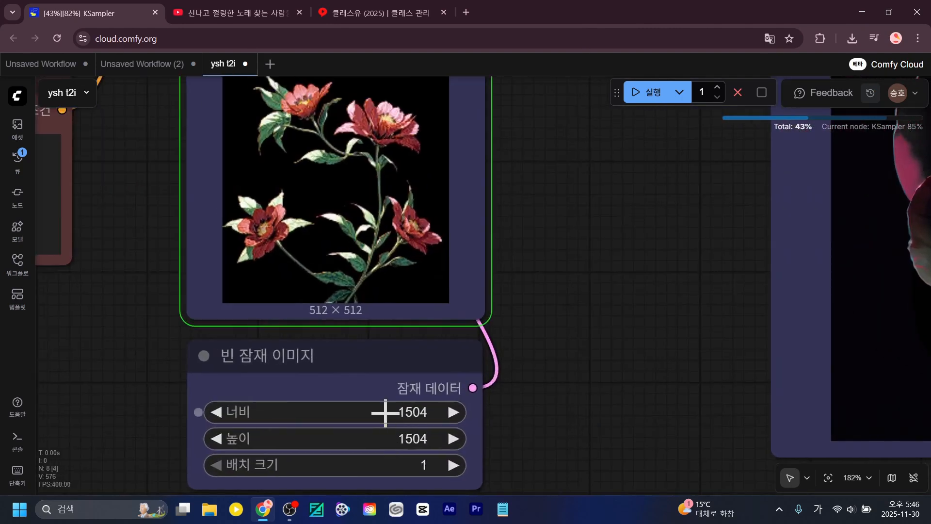
left_click_drag(589, 225, 585, 338)
left_click_drag(603, 301, 558, 153)
scroll(557, 219, "up", 3)
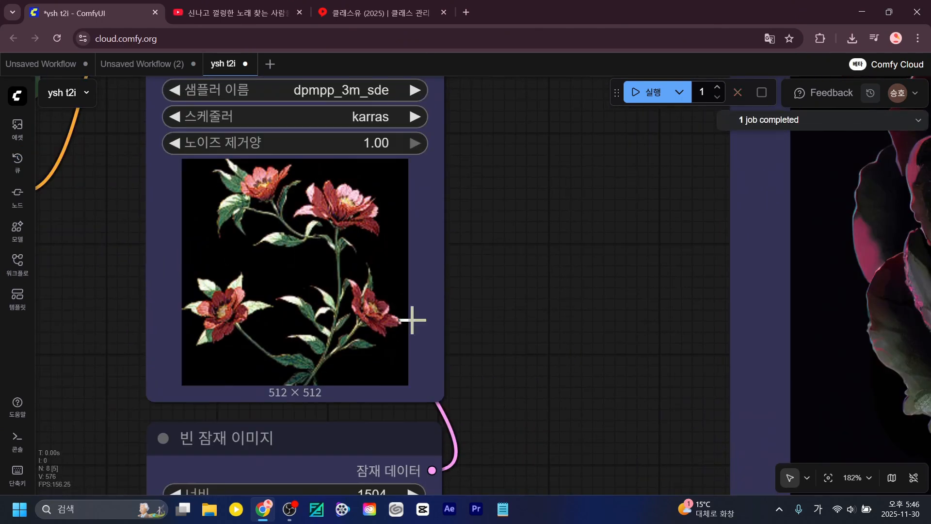
left_click_drag(633, 318, 203, 303)
scroll(203, 303, "down", 4)
left_click_drag(255, 289, 610, 272)
Set both the width and the height of the empty latent image node to 512.
scroll(548, 423, "up", 5)
left_click_drag(546, 424, 727, 327)
left_click(522, 318)
key("BackSpace")
type("512")
key("Return")
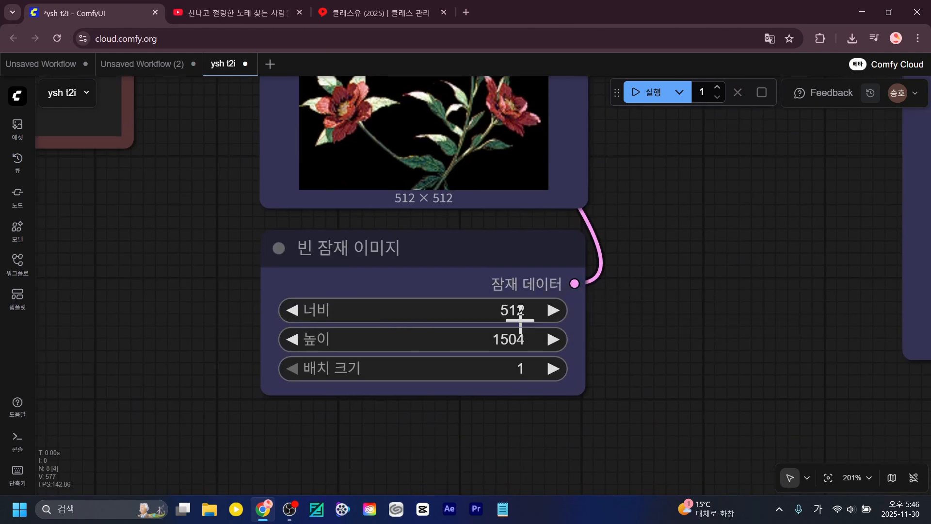
left_click(524, 339)
type("5")
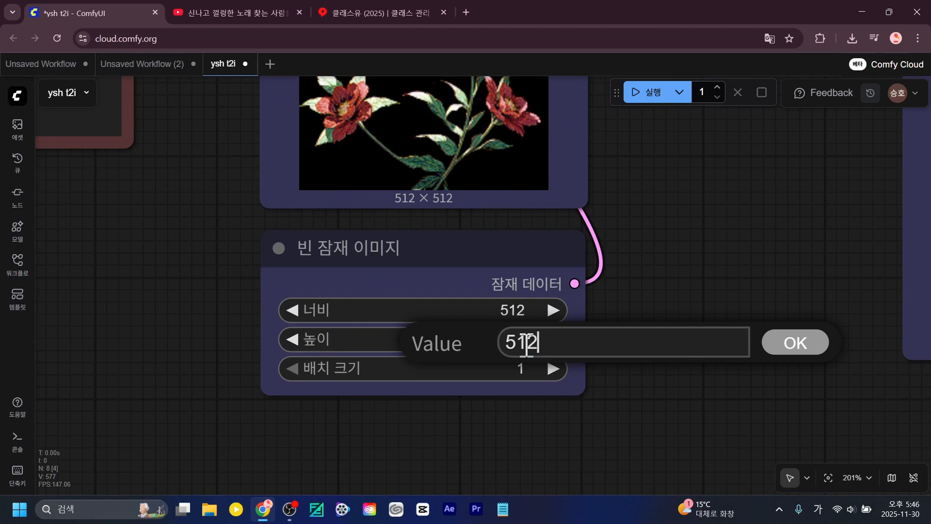
type("12")
key("Return")
Run the workflow at 512 × 512, check the positive prompt, and inspect the generated flower in the image preview node.
left_click(648, 97)
scroll(648, 403, "down", 4)
left_click_drag(678, 360, 534, 393)
scroll(509, 397, "down", 4)
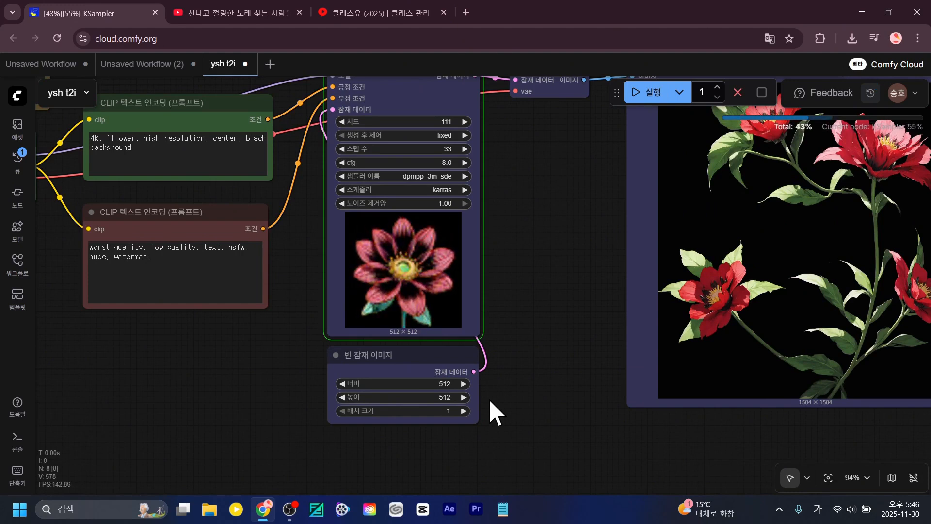
scroll(63, 144, "up", 4)
scroll(63, 145, "up", 4)
left_click_drag(63, 144, 100, 224)
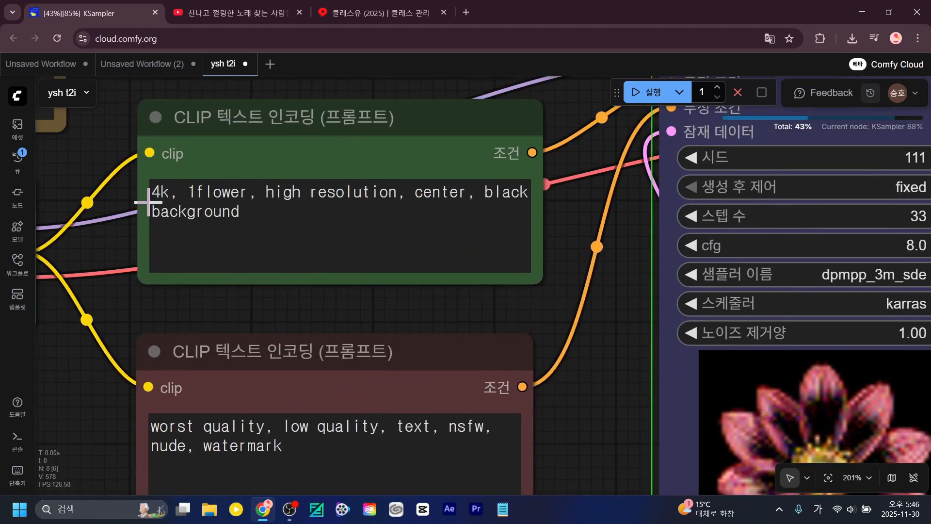
scroll(131, 216, "down", 4)
left_click_drag(394, 384, 291, 333)
scroll(301, 335, "down", 5)
left_click_drag(594, 427, 218, 385)
scroll(212, 234, "down", 2)
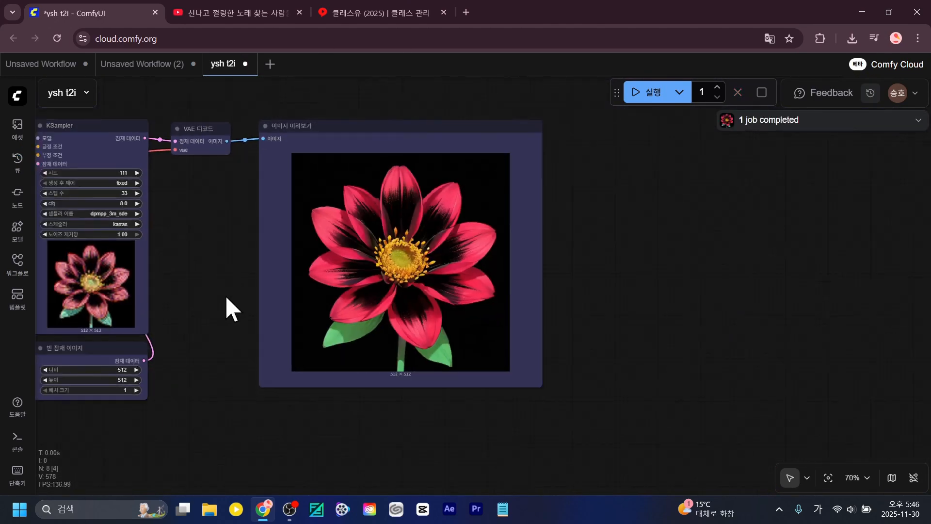
left_click_drag(225, 295, 356, 277)
left_click_drag(394, 439, 570, 440)
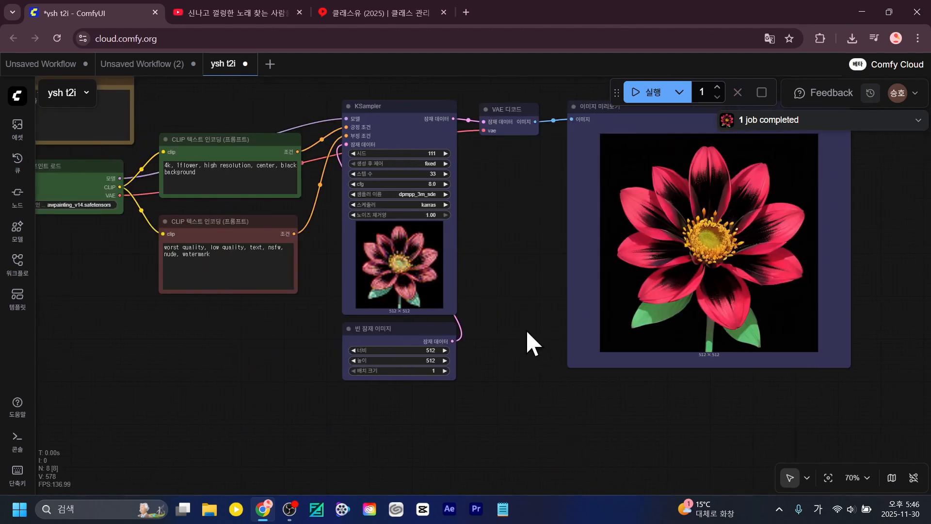
Move the image preview node slightly farther from the VAE decode node.
left_click_drag(527, 332, 510, 369)
left_click_drag(633, 158, 666, 163)
left_click_drag(545, 254, 624, 276)
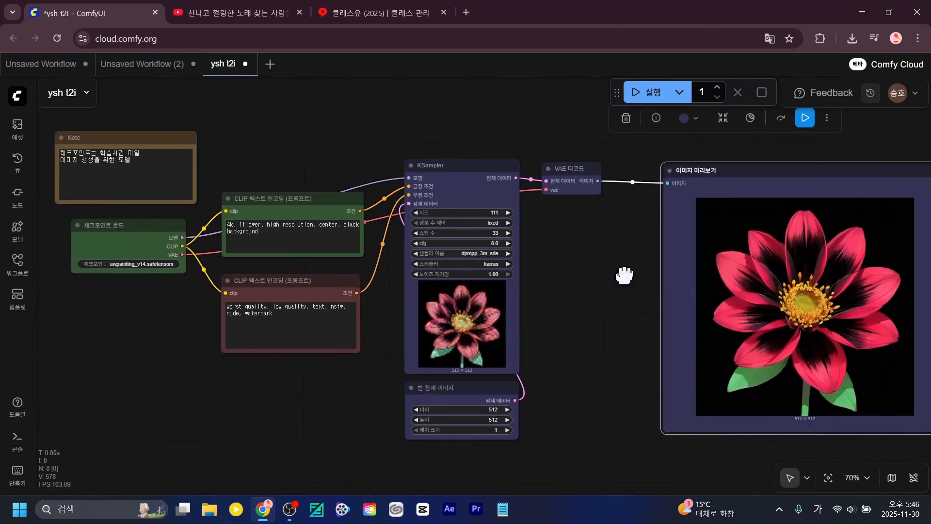
Review the text prompt nodes, the KSampler settings, the empty latent image size and the generated flower preview.
scroll(441, 155, "up", 7)
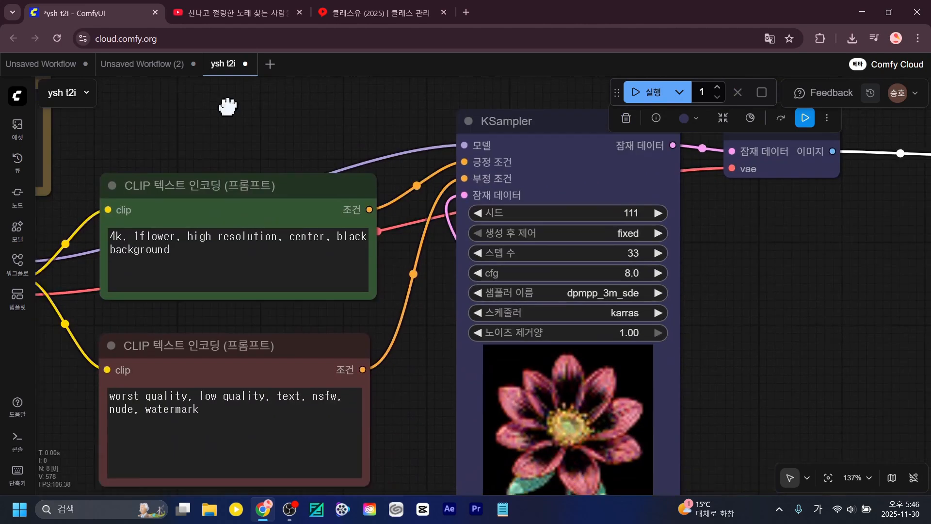
left_click_drag(228, 106, 217, 100)
left_click_drag(413, 341, 209, 318)
left_click_drag(548, 315, 195, 342)
left_click_drag(208, 126, 231, 126)
left_click_drag(244, 339, 330, 160)
left_click_drag(273, 336, 312, 399)
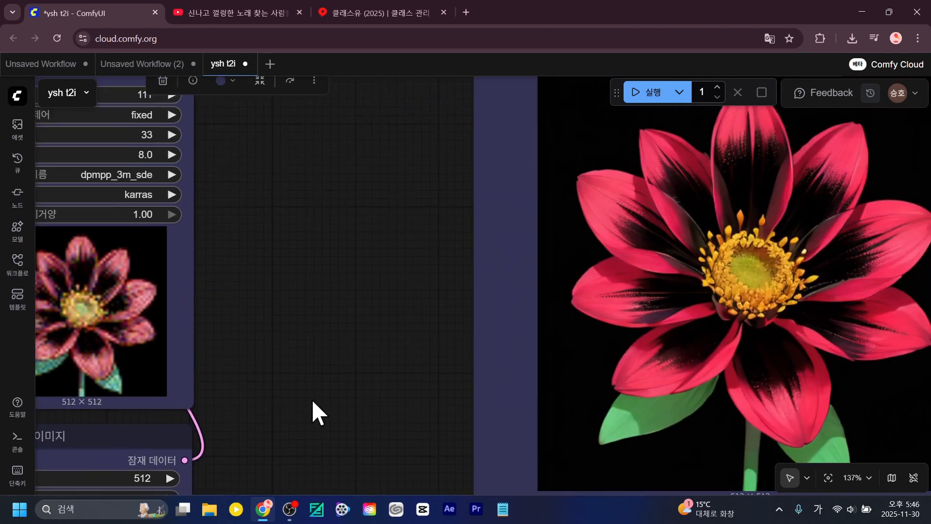
scroll(301, 412, "down", 5)
scroll(449, 370, "up", 10)
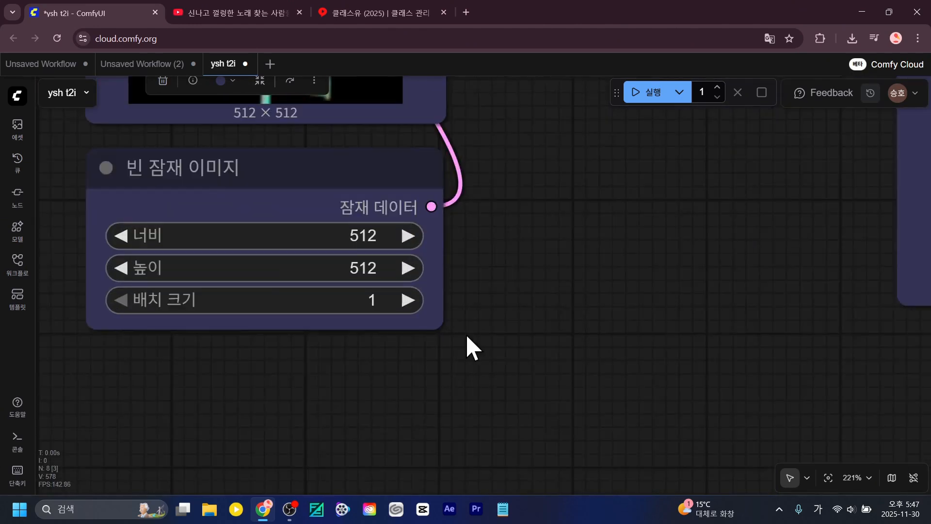
scroll(468, 337, "down", 8)
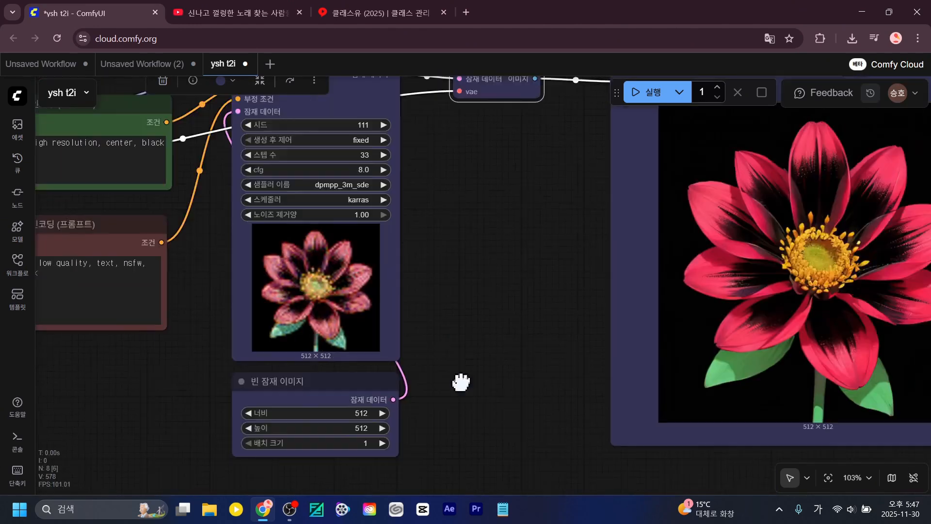
left_click_drag(461, 382, 279, 401)
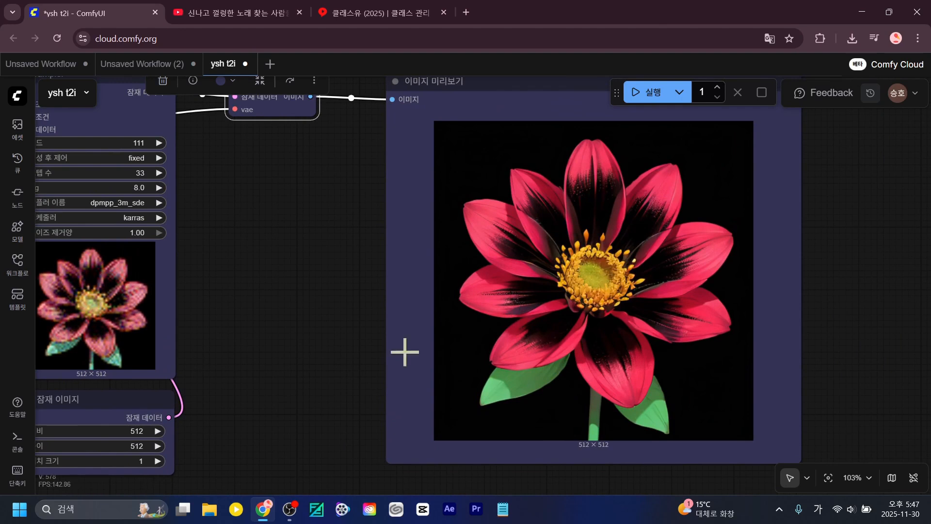
scroll(328, 388, "down", 5)
left_click_drag(384, 385, 588, 380)
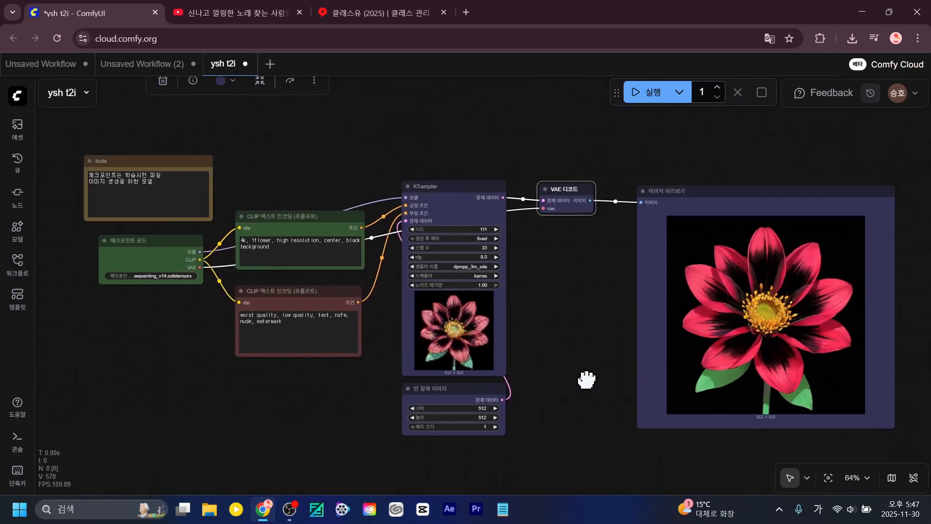
Move the image preview node closer to the VAE decode node.
left_click_drag(690, 202, 672, 203)
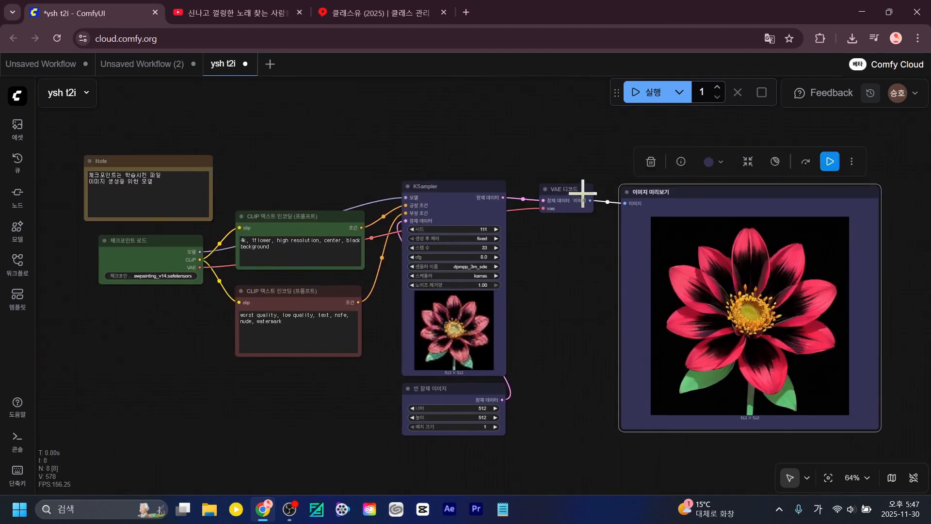
left_click(580, 193)
left_click(443, 192)
left_click(434, 382)
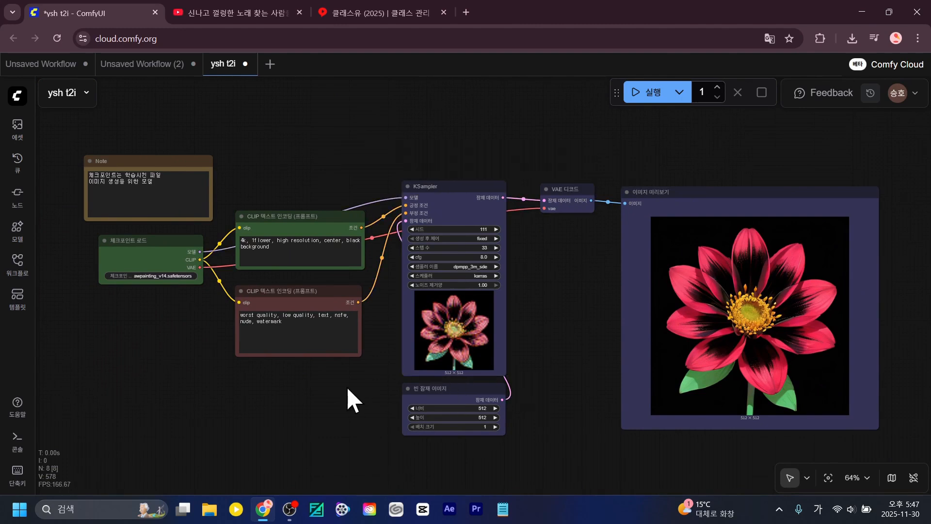
Reposition the checkpoint loader and both CLIP text encode nodes, and delete the Note node above the loader.
left_click_drag(158, 247, 153, 241)
left_click_drag(306, 291, 306, 322)
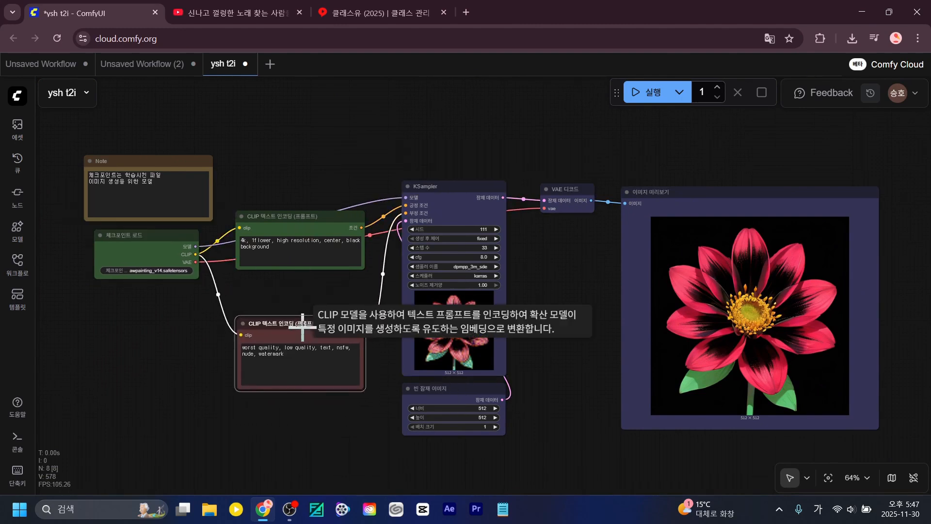
left_click_drag(317, 220, 319, 252)
left_click_drag(161, 161, 160, 142)
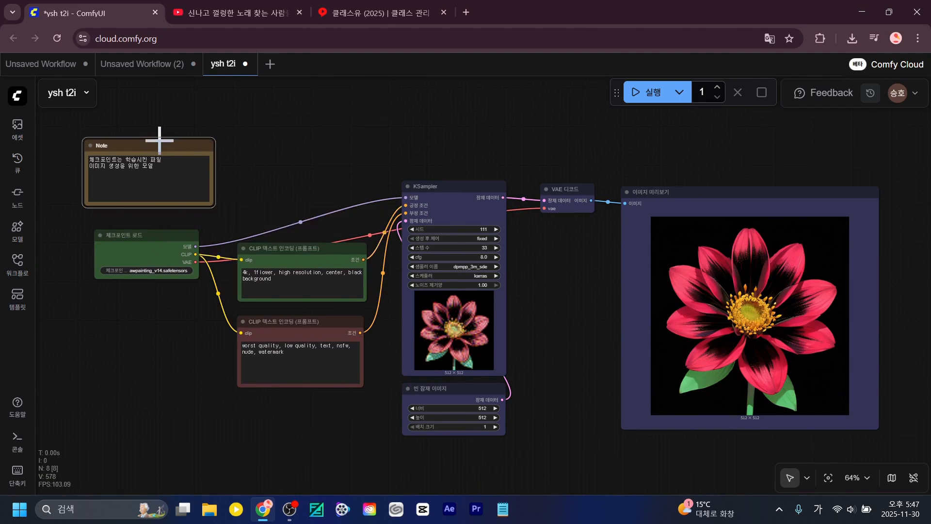
key("Delete")
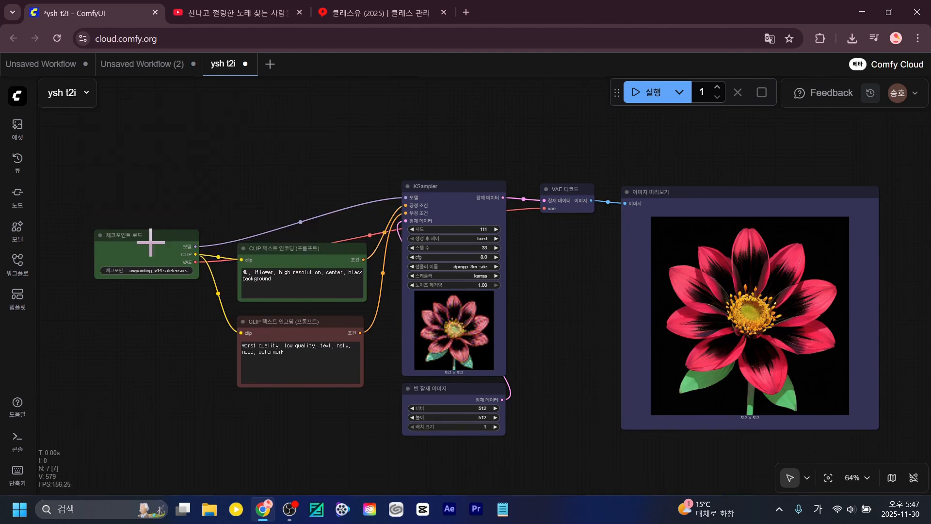
Move the checkpoint loader and both CLIP text encode nodes upward, and slightly adjust the VAE decode and KSampler positions.
left_click_drag(152, 243, 155, 215)
left_click_drag(307, 263, 308, 218)
left_click_drag(308, 316, 311, 265)
left_click(550, 292)
left_click_drag(550, 292, 427, 308)
left_click_drag(558, 216, 552, 214)
left_click_drag(441, 211, 434, 209)
Look through the whole workflow from the checkpoint loader and prompts to the KSampler, empty latent image and image preview nodes.
left_click_drag(458, 337, 695, 326)
scroll(247, 310, "up", 10)
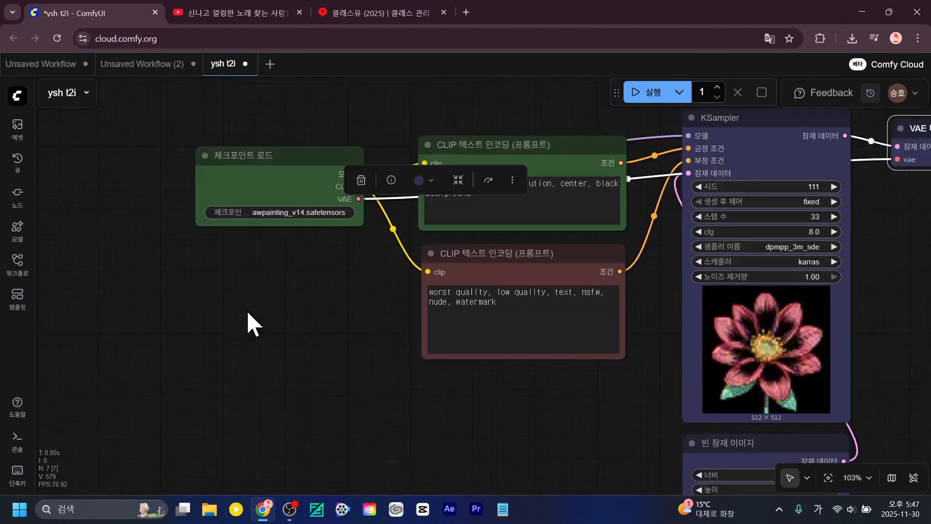
left_click_drag(369, 269, 98, 398)
scroll(401, 380, "down", 8)
scroll(499, 298, "up", 8)
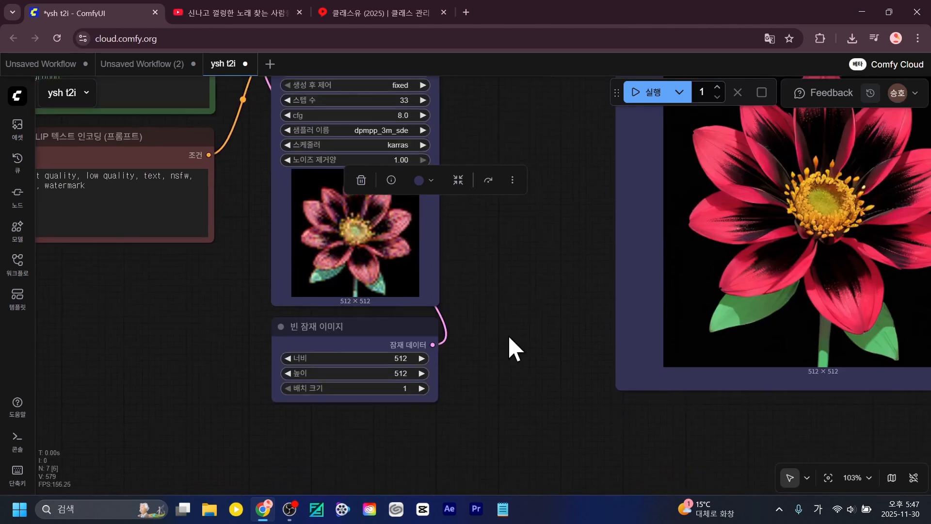
left_click_drag(539, 284, 745, 421)
scroll(324, 402, "down", 4)
left_click_drag(194, 375, 480, 396)
scroll(334, 288, "up", 4)
left_click_drag(335, 288, 59, 297)
left_click(380, 258)
scroll(427, 431, "down", 4)
left_click_drag(729, 384, 588, 339)
scroll(324, 281, "down", 3)
scroll(324, 281, "down", 1)
scroll(597, 310, "down", 1)
Shift the image preview and VAE decode nodes slightly to tidy their spacing, leaving no node selected.
left_click_drag(617, 230, 630, 261)
left_click_drag(718, 201, 727, 206)
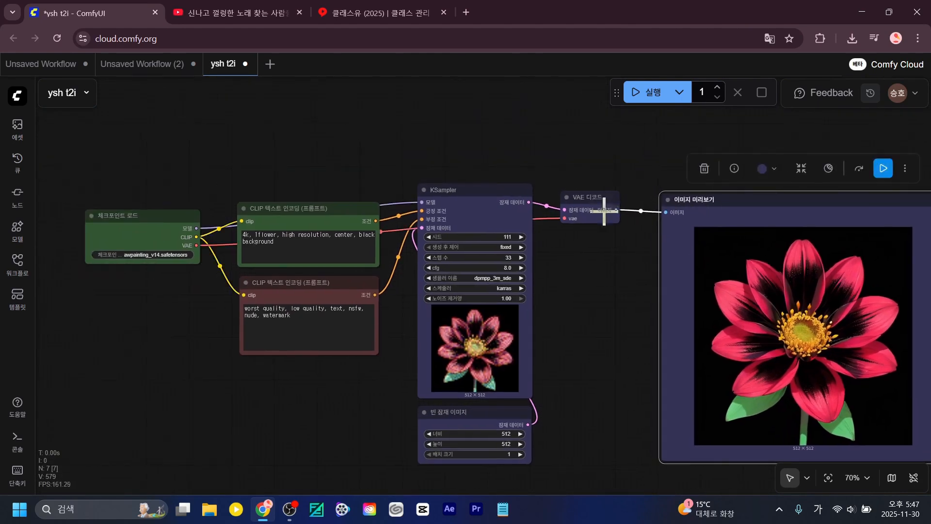
left_click_drag(604, 212, 605, 219)
left_click(567, 320)
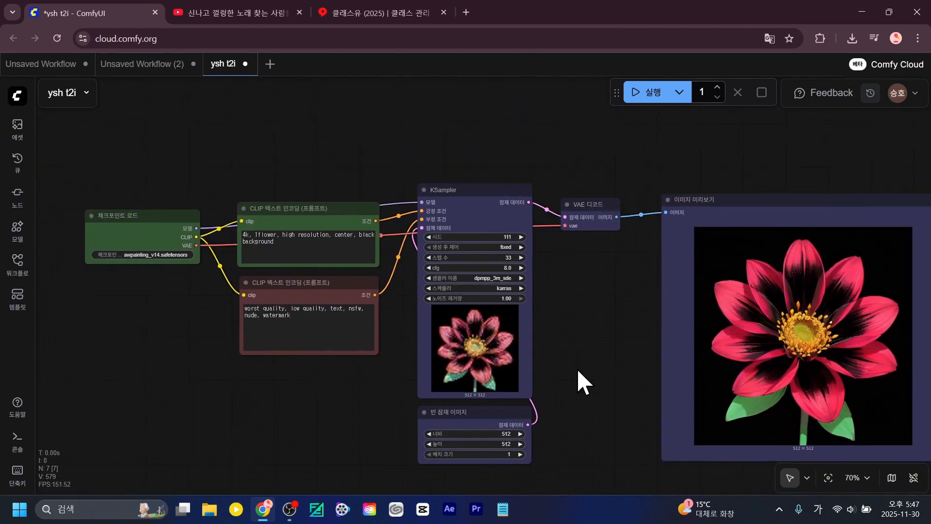
left_click(478, 192)
left_click(593, 346)
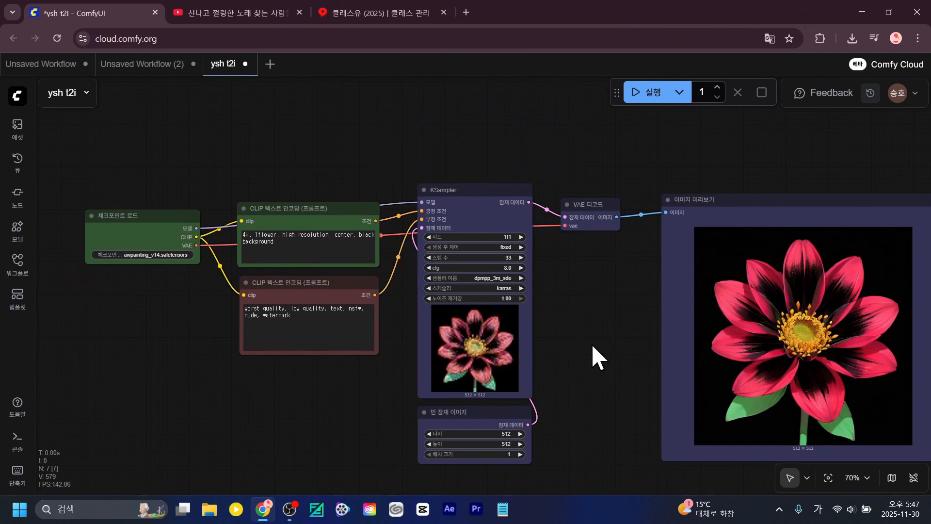